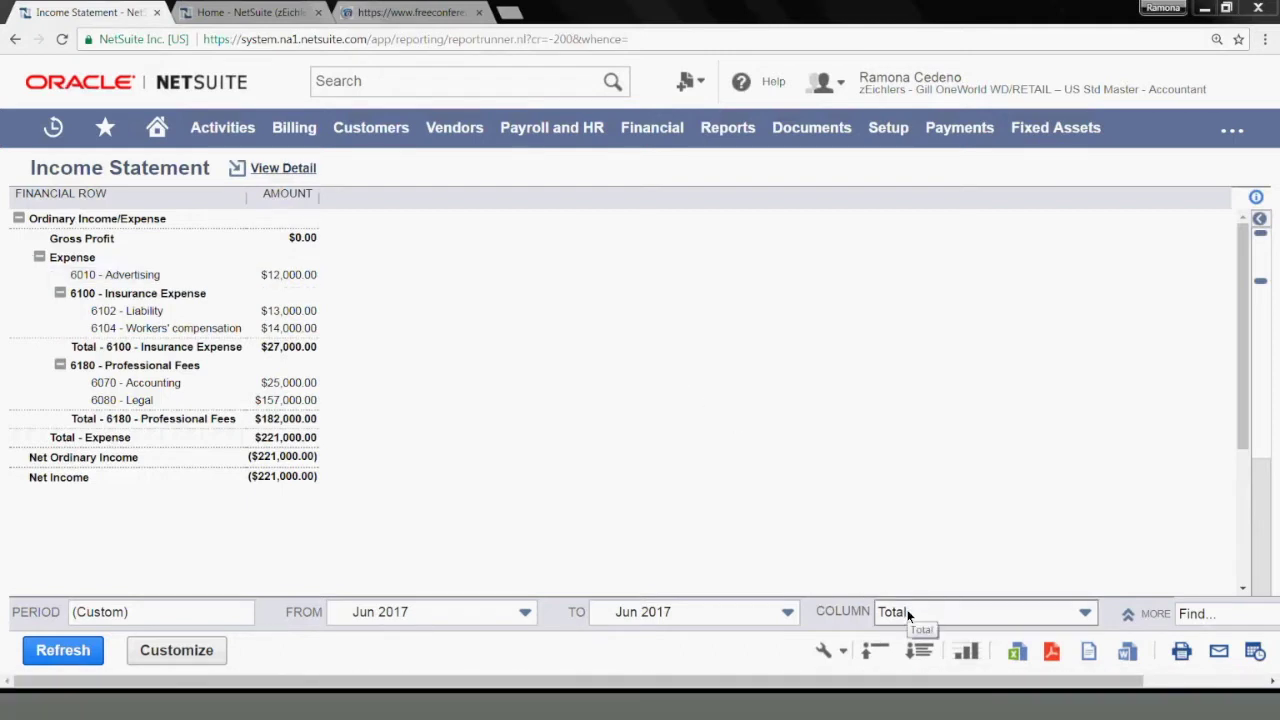
Set the June 2017 income statement's columns to Department and refresh the report.
click(903, 610)
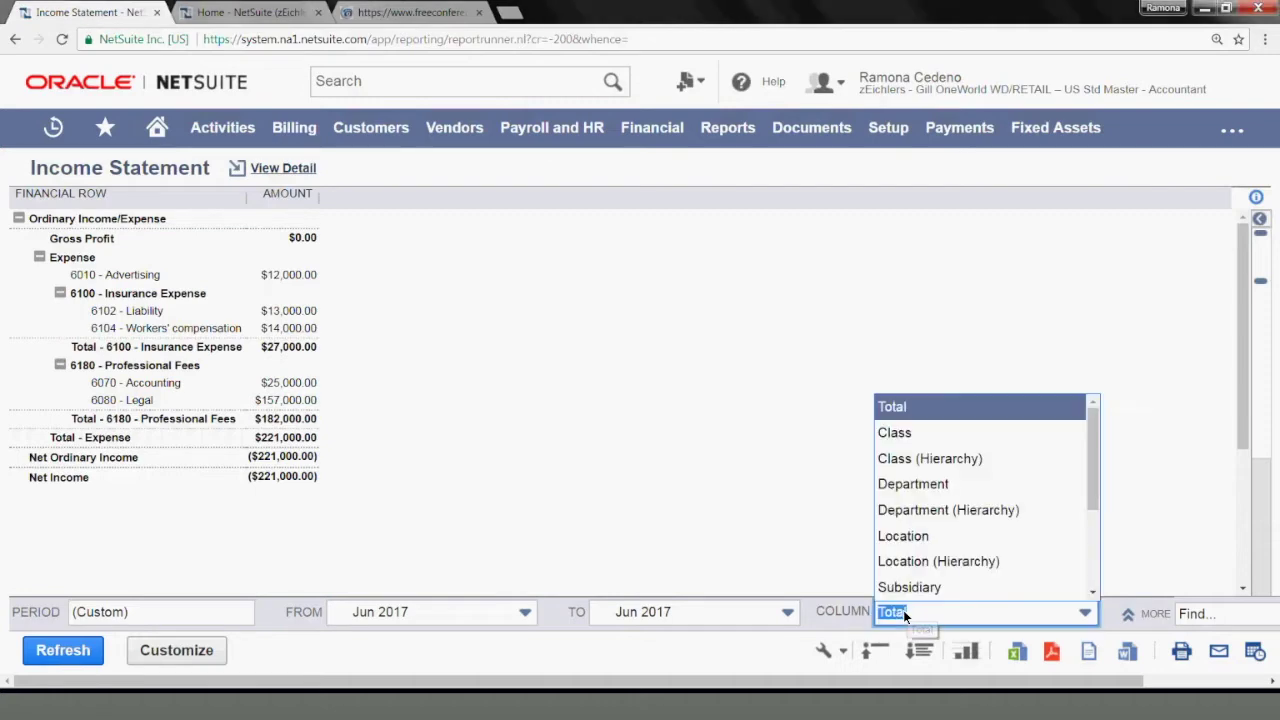
click(918, 487)
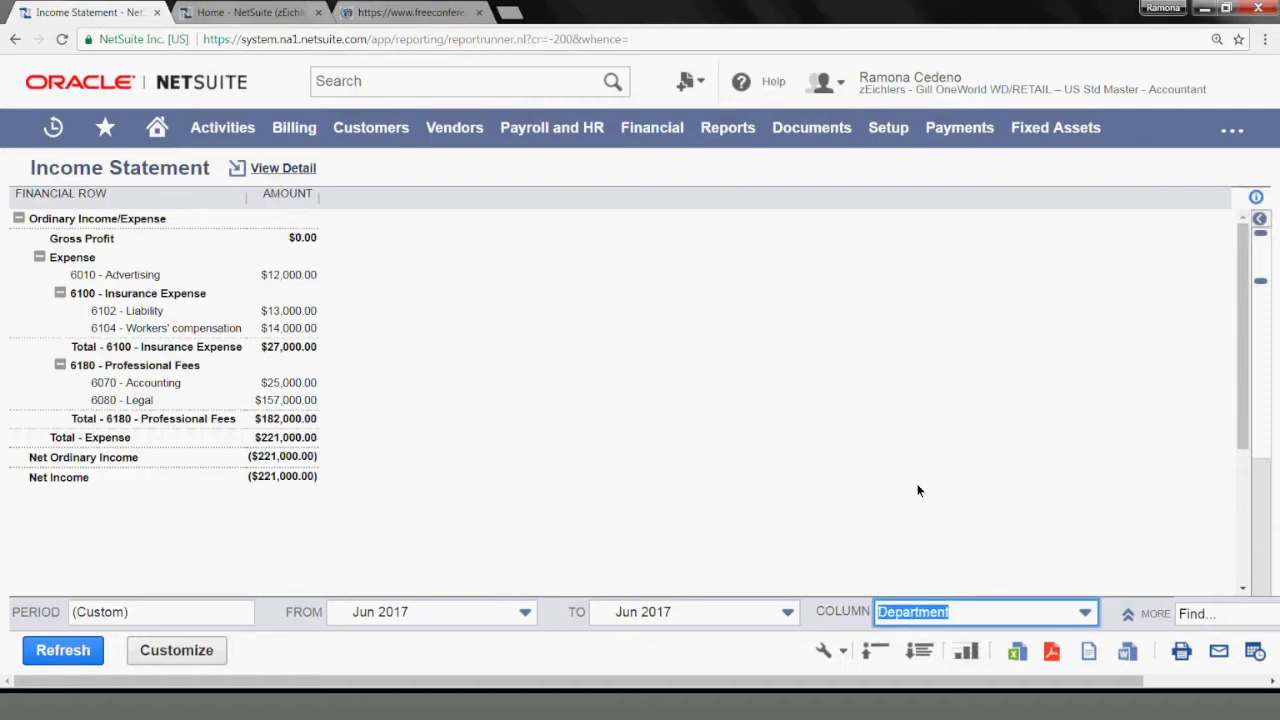
click(43, 652)
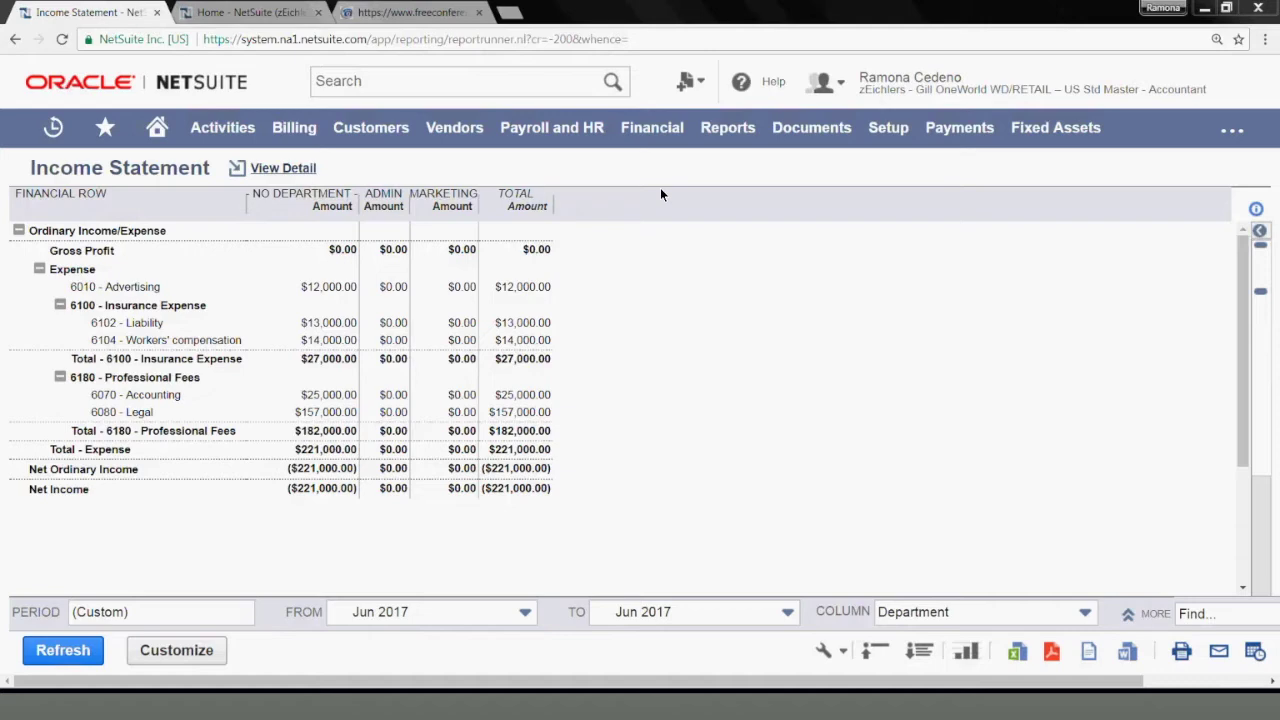
Create a new allocation schedule named 'Advertising Allocation'.
mouse_move(653, 132)
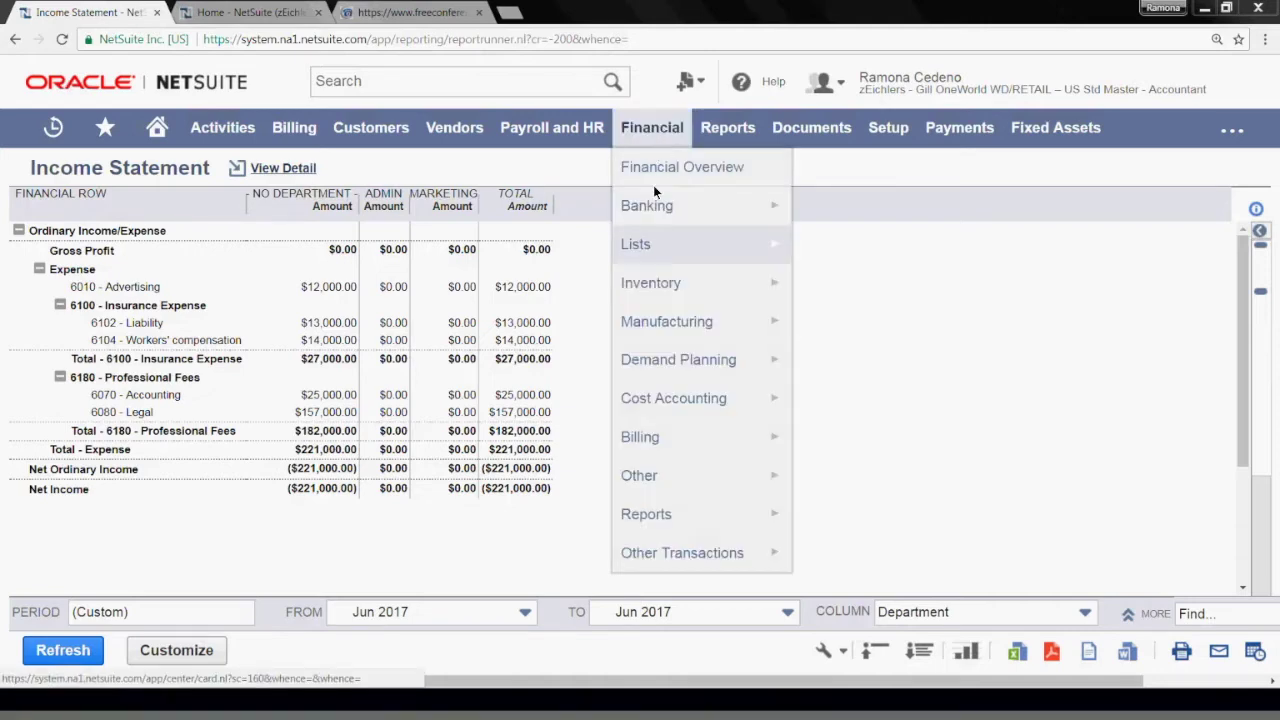
mouse_move(659, 244)
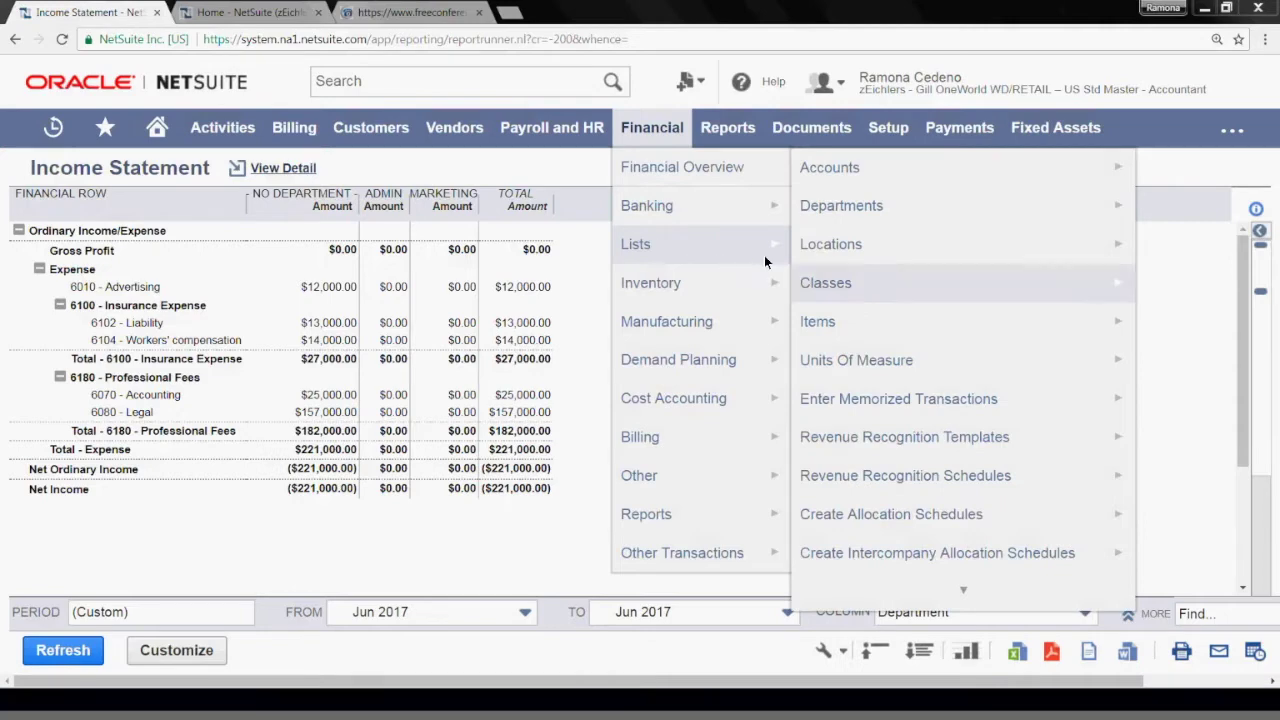
click(873, 504)
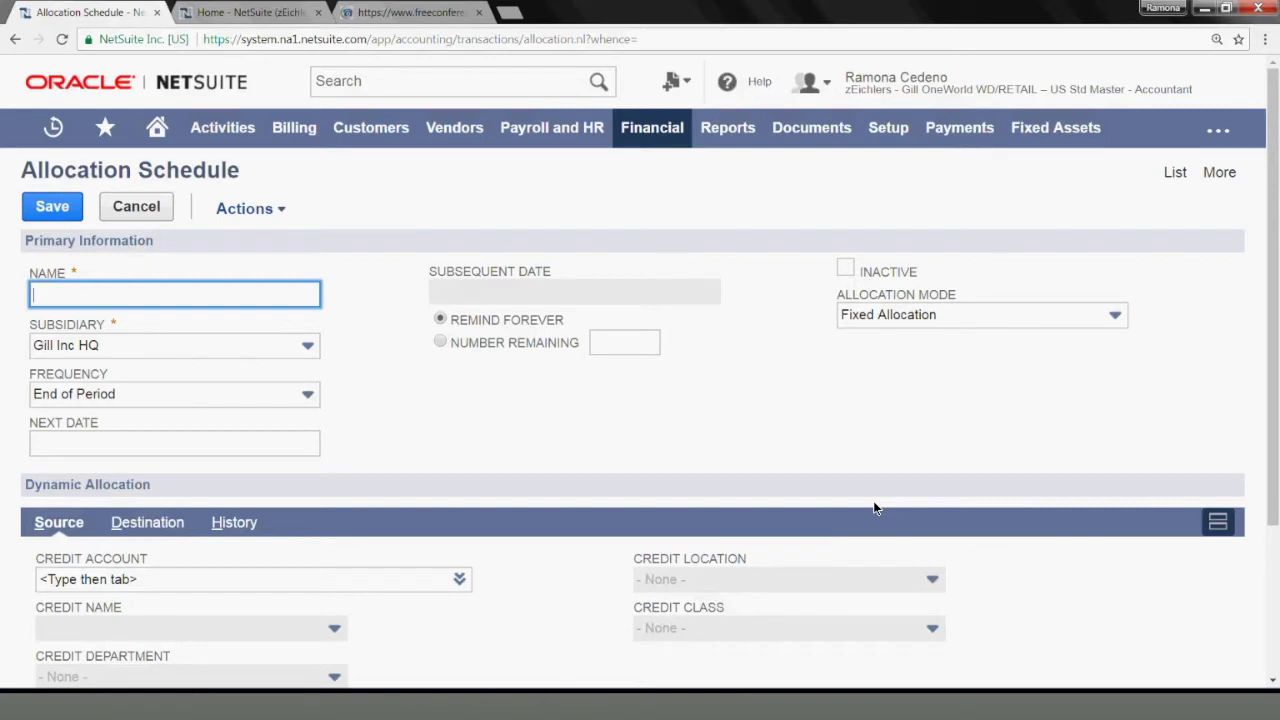
text(Advertising Allocation)
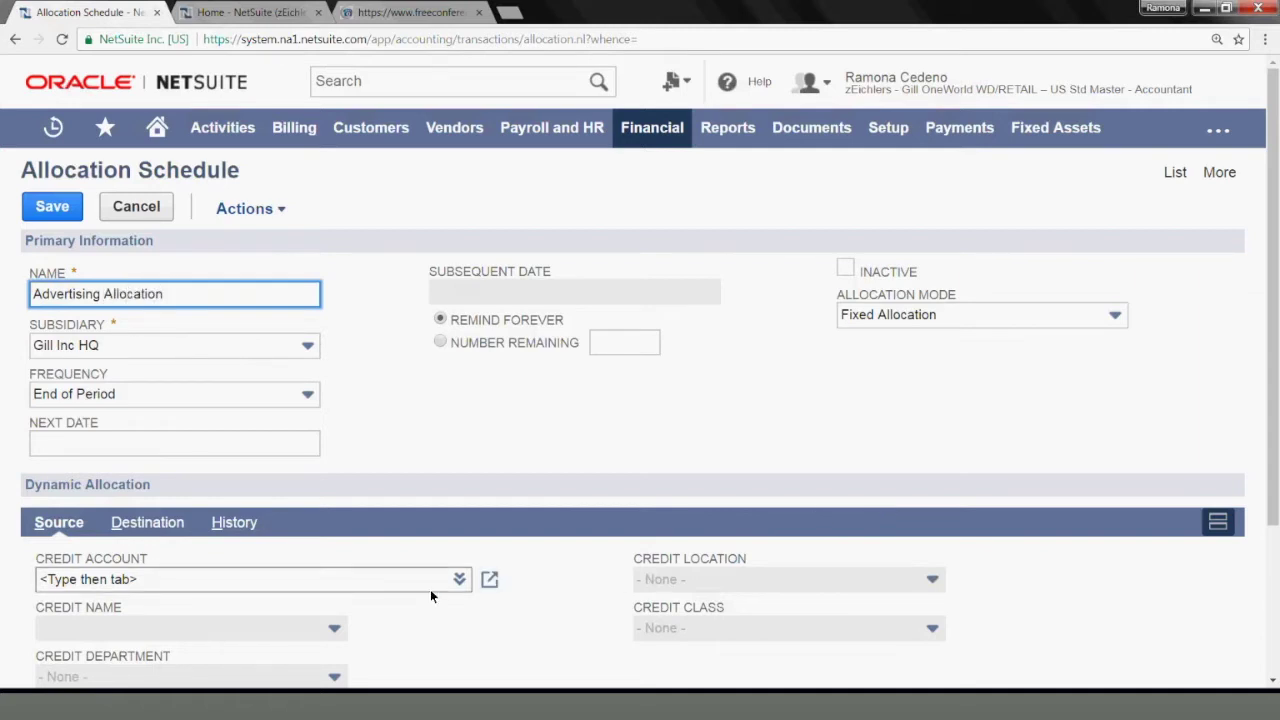
Keep Gill Inc HQ as the subsidiary and End of Period as the frequency.
click(147, 349)
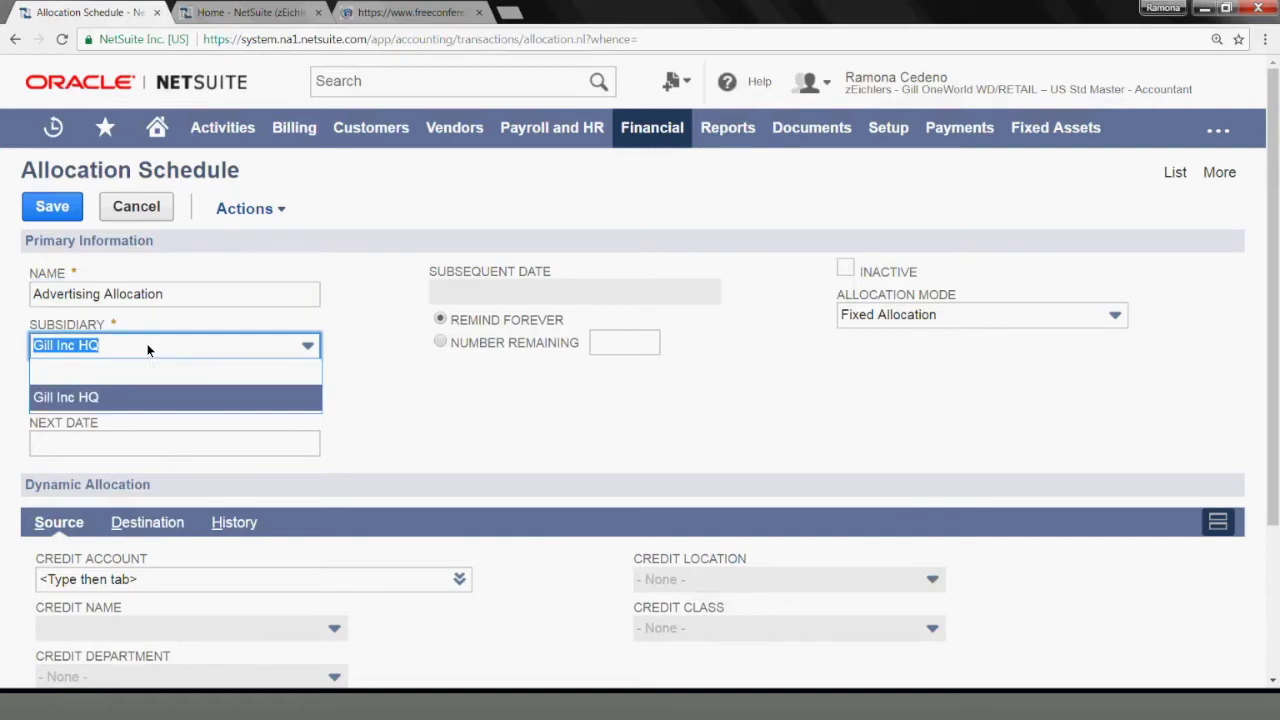
click(147, 349)
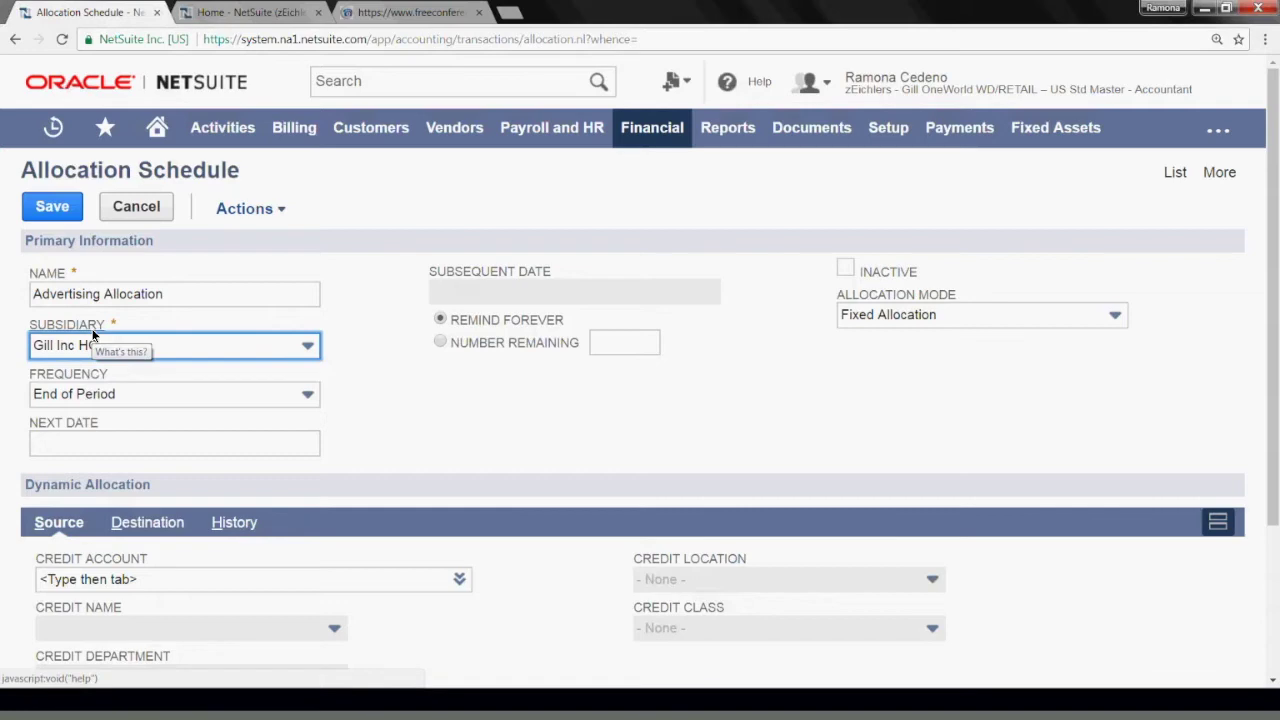
click(118, 344)
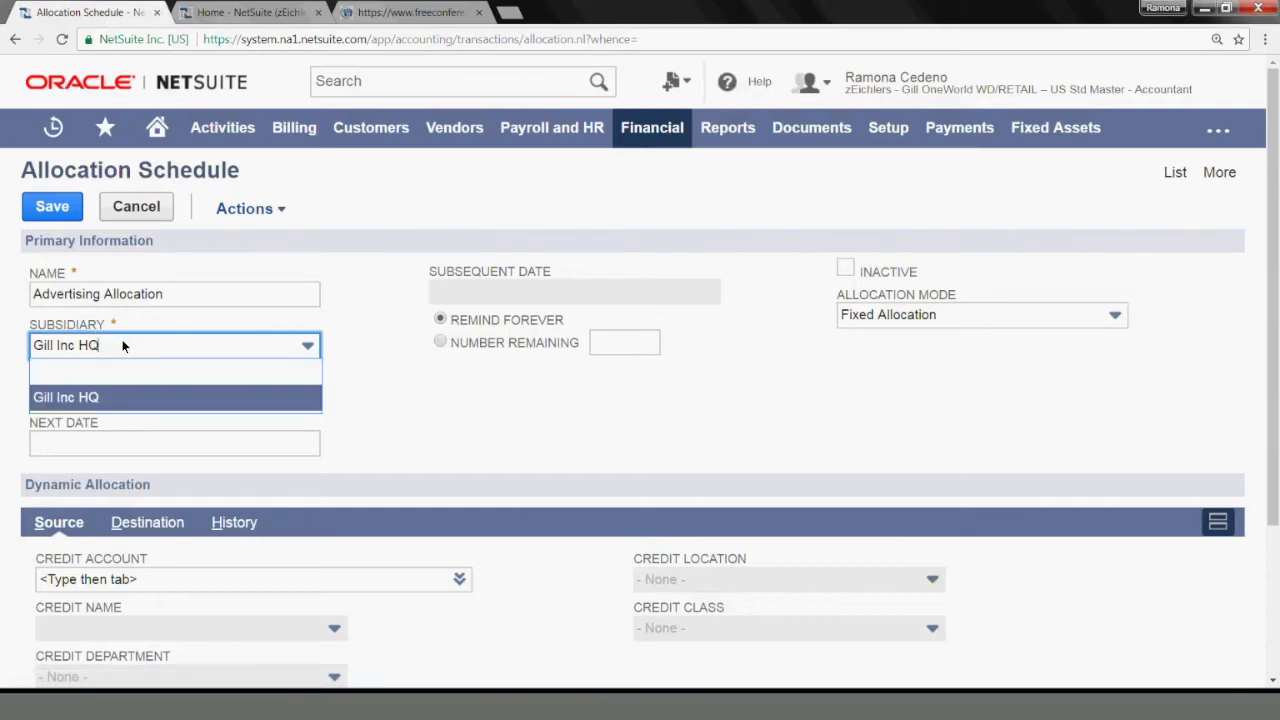
click(123, 345)
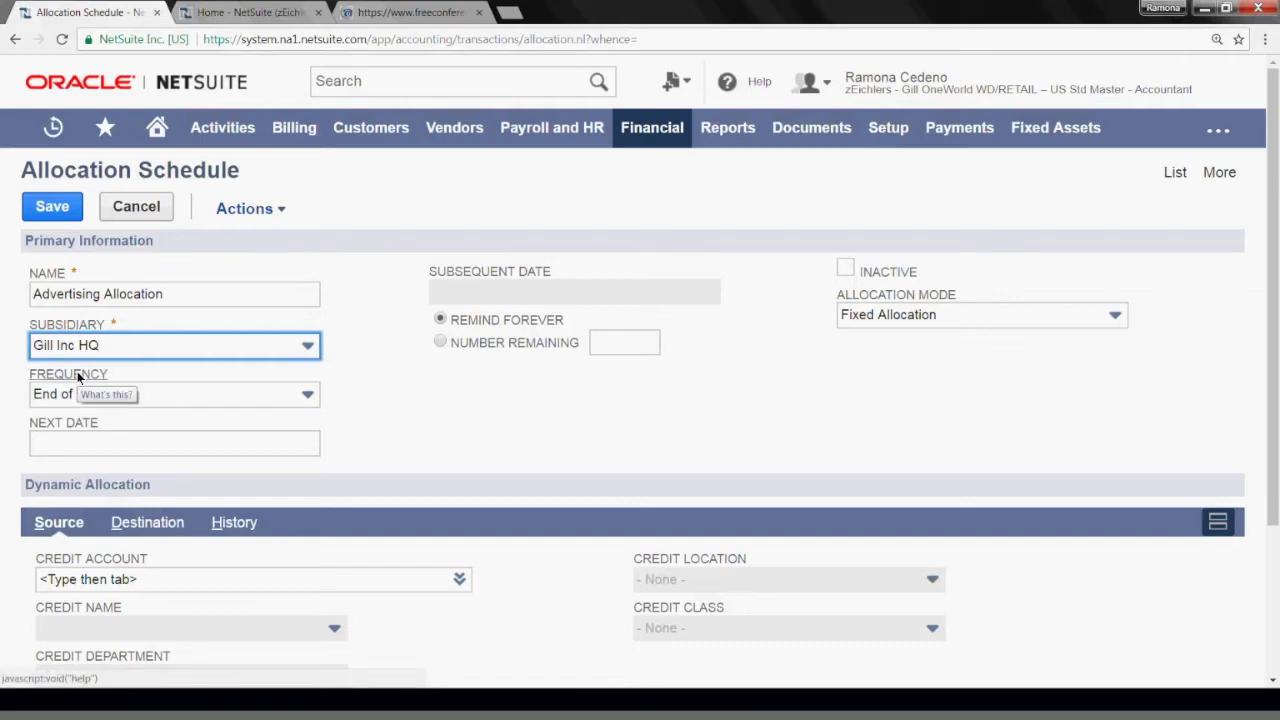
click(136, 395)
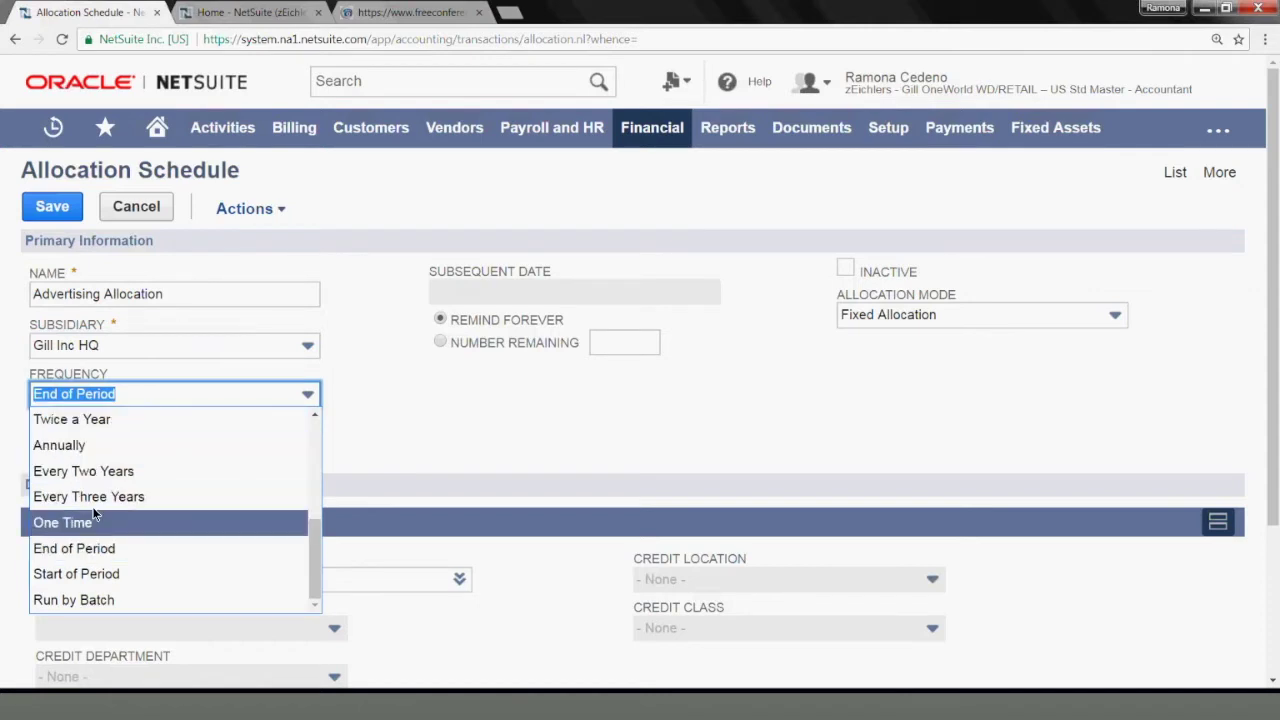
click(134, 398)
Set the next date to June 30, 2017 and limit the schedule to 3 remaining runs.
click(116, 440)
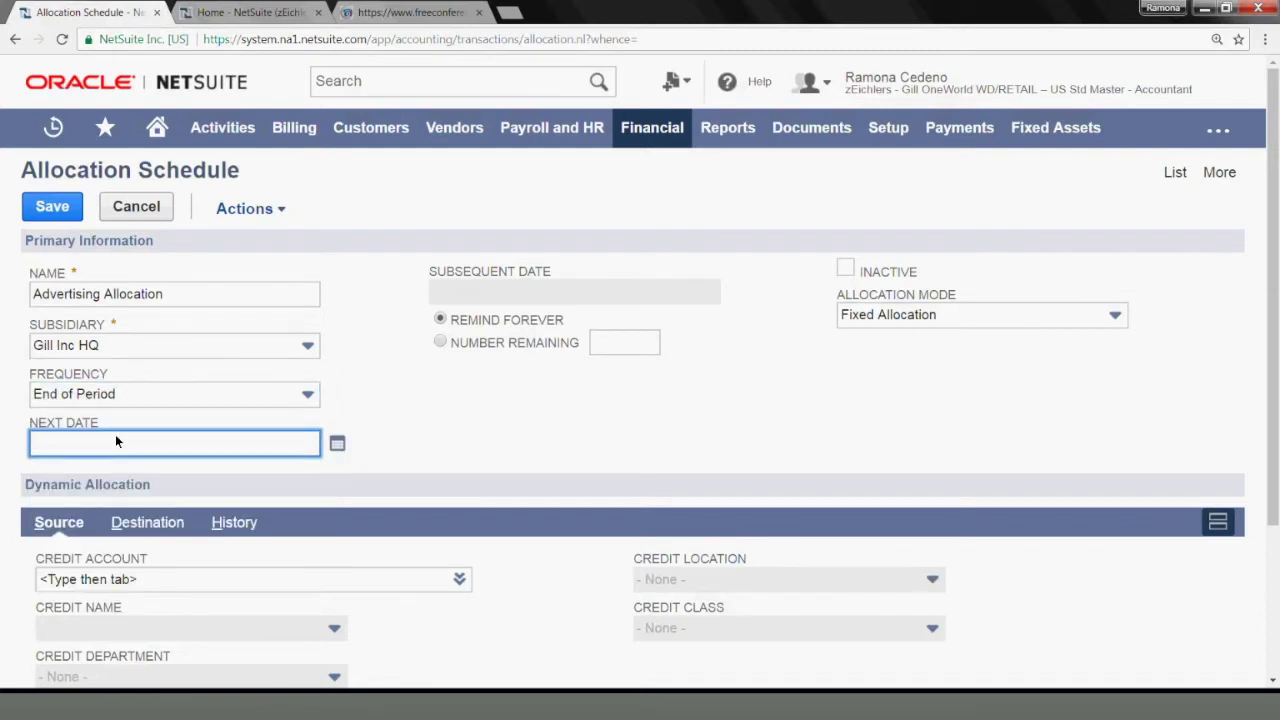
click(335, 446)
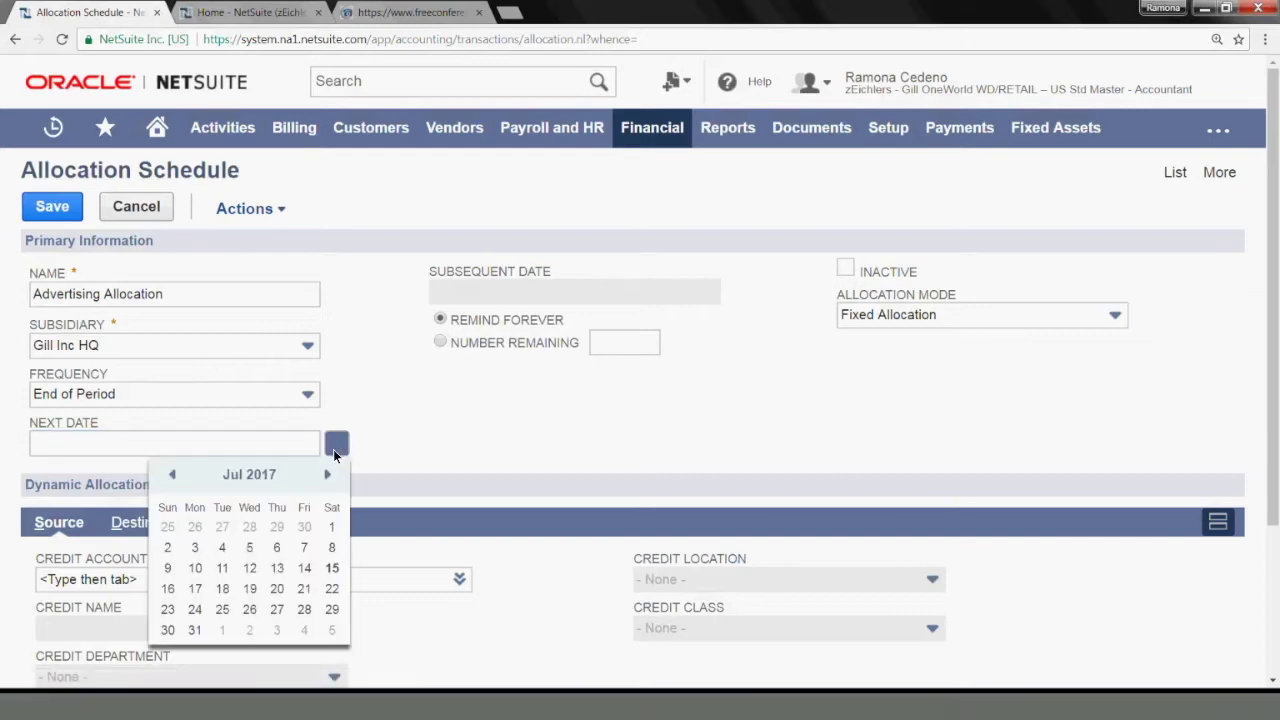
click(174, 476)
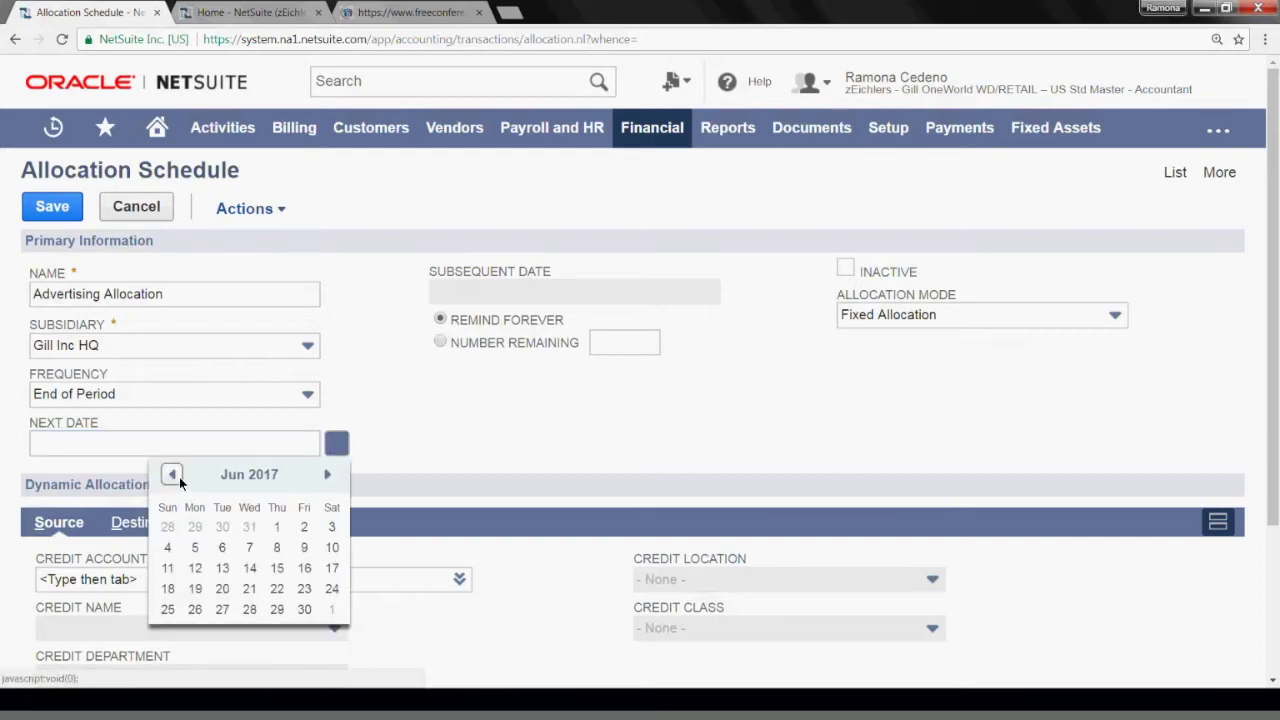
click(305, 609)
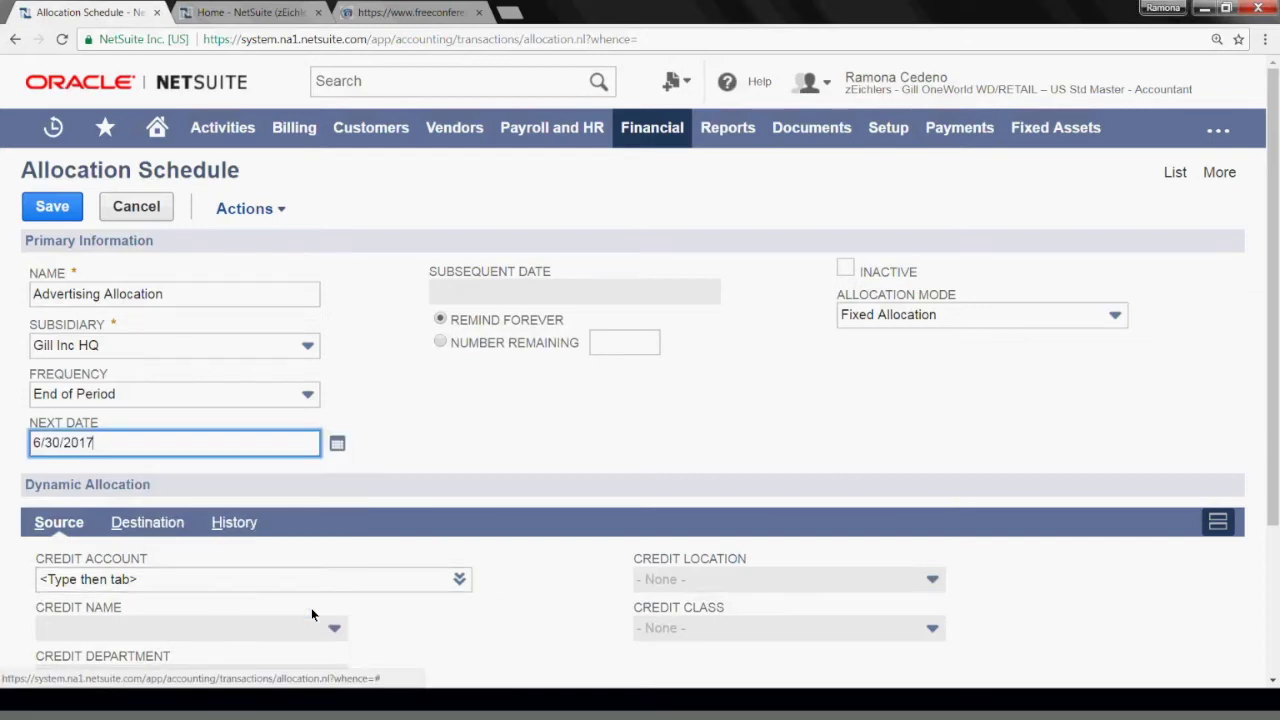
click(441, 345)
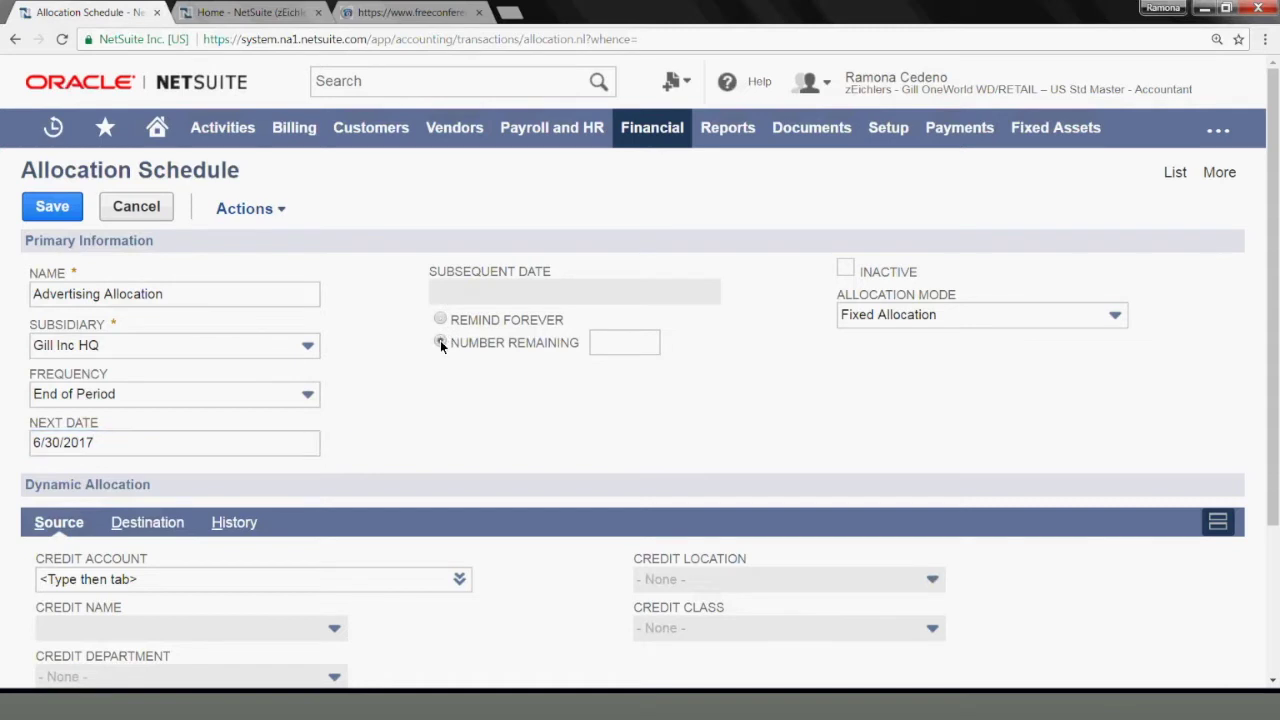
click(638, 343)
click(820, 370)
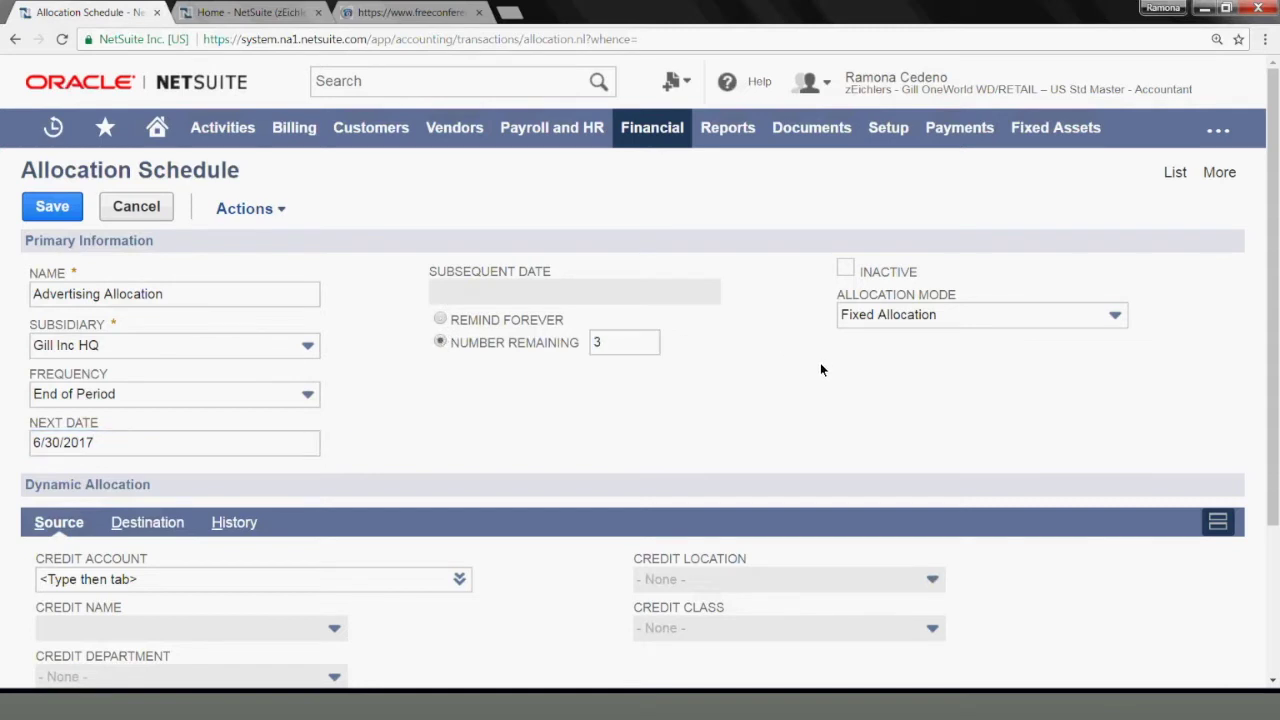
Leave the allocation mode set to Fixed Allocation.
click(850, 317)
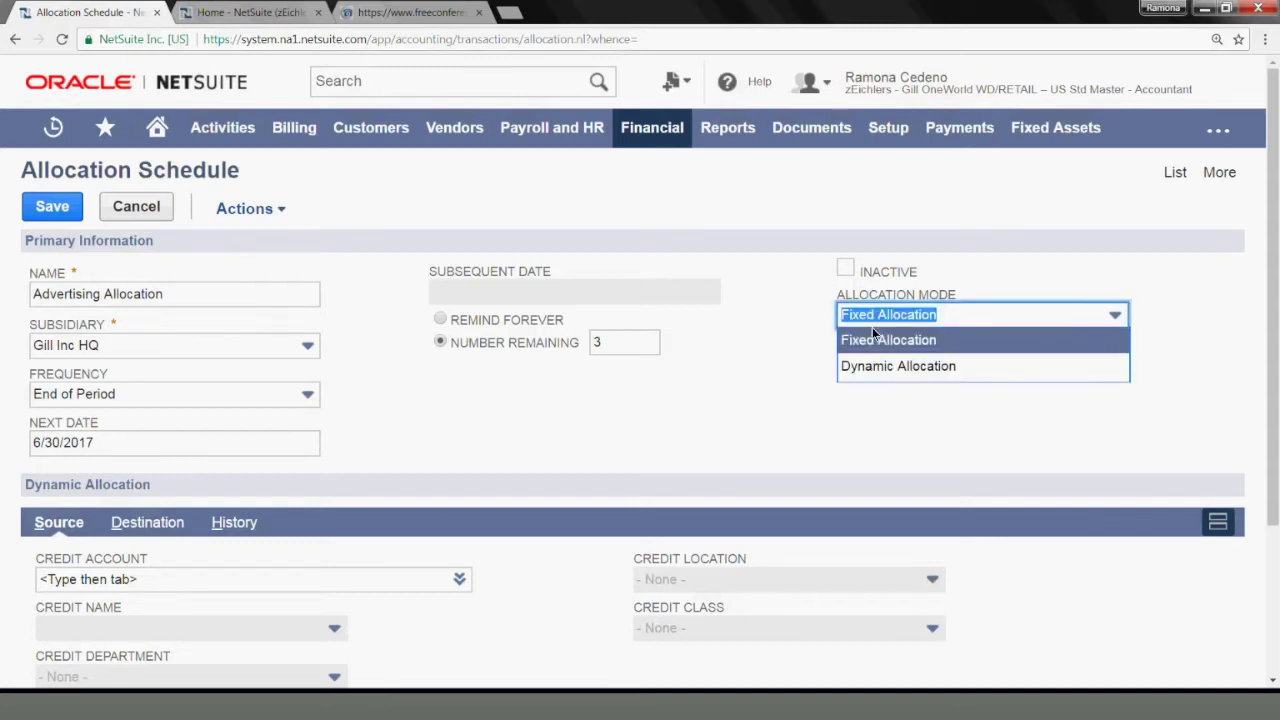
click(869, 325)
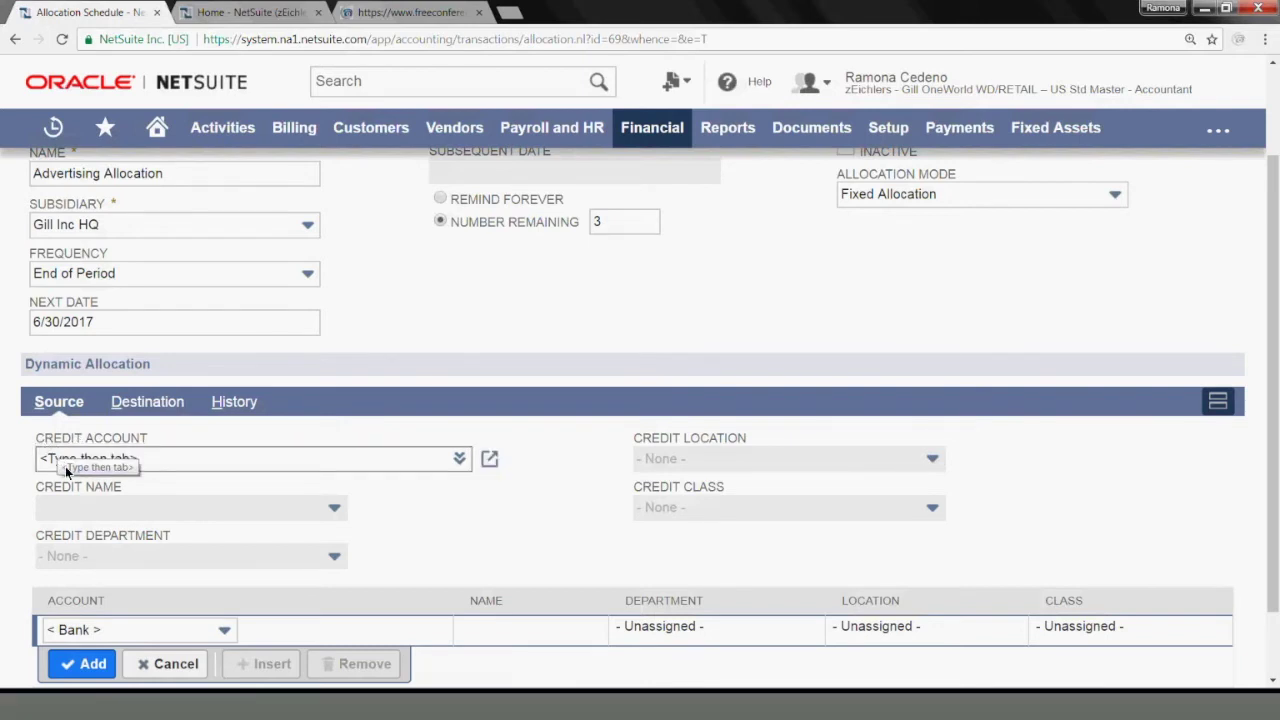
Enter account 6010 on the source line.
click(140, 636)
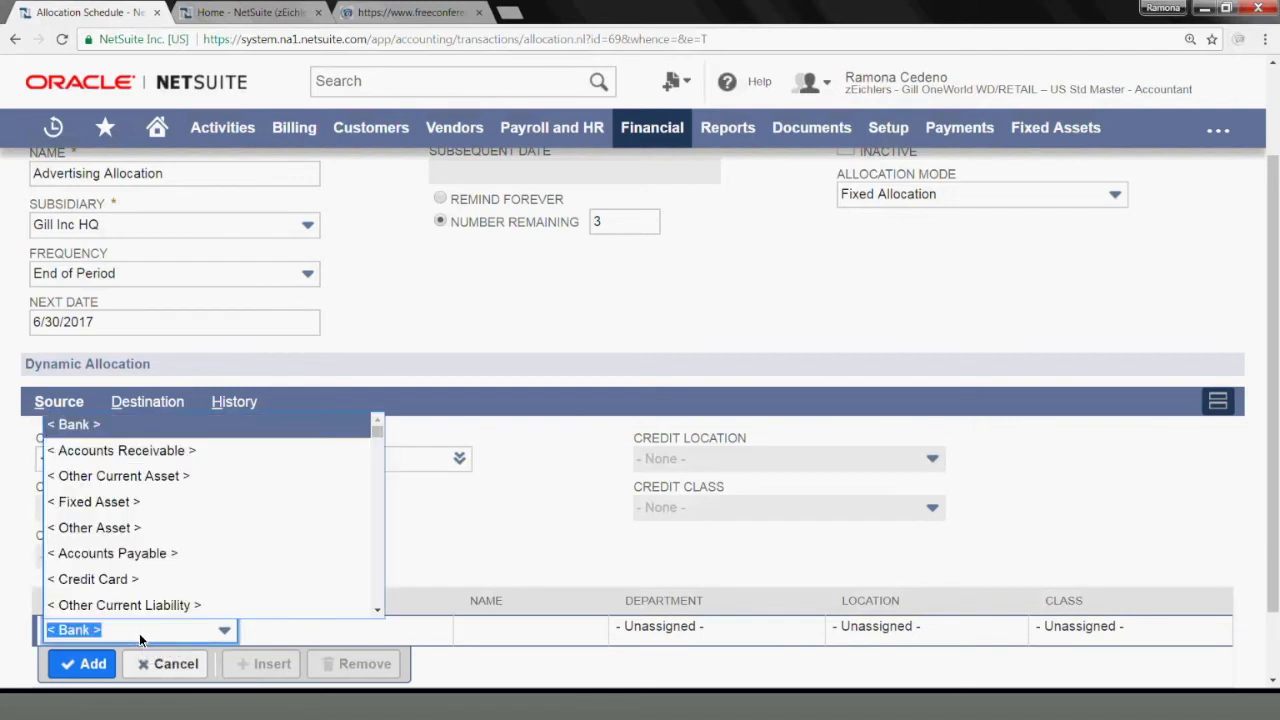
click(139, 633)
key(BackSpace)
key(BackSpace)
key(BackSpace)
key(BackSpace)
key(BackSpace)
key(BackSpace)
key(BackSpace)
key(BackSpace)
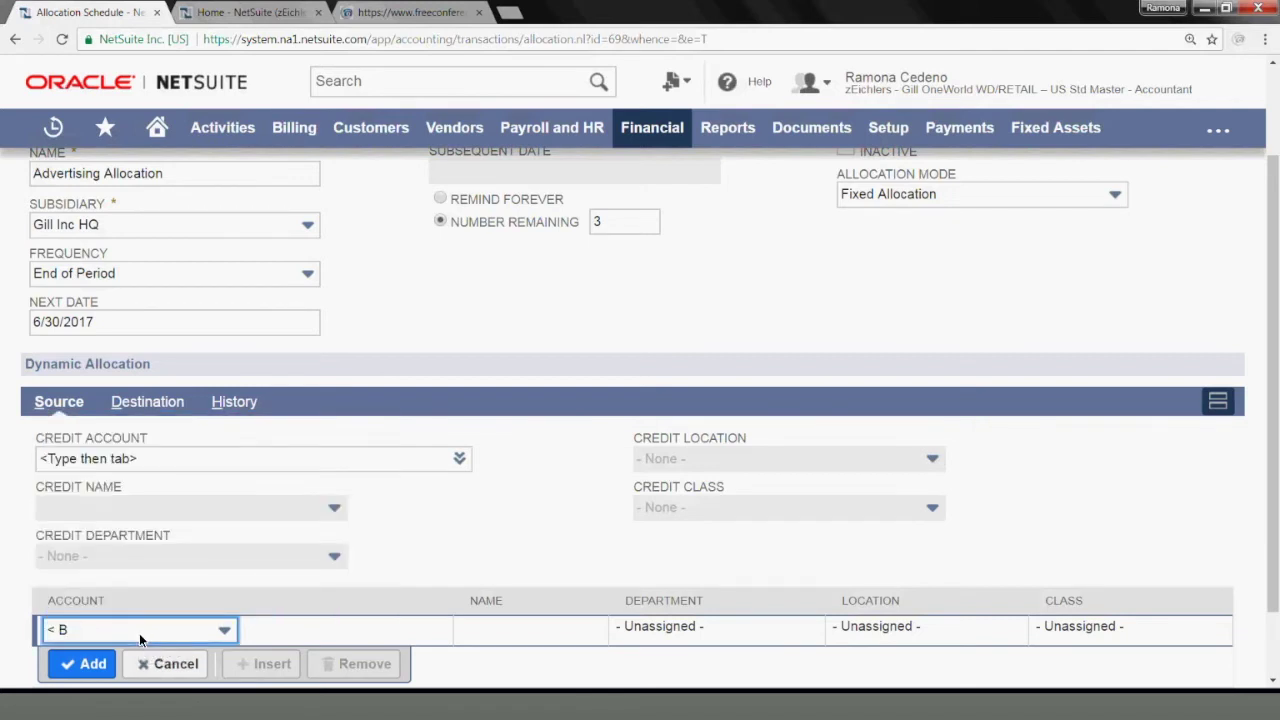
text(6010 Advertising)
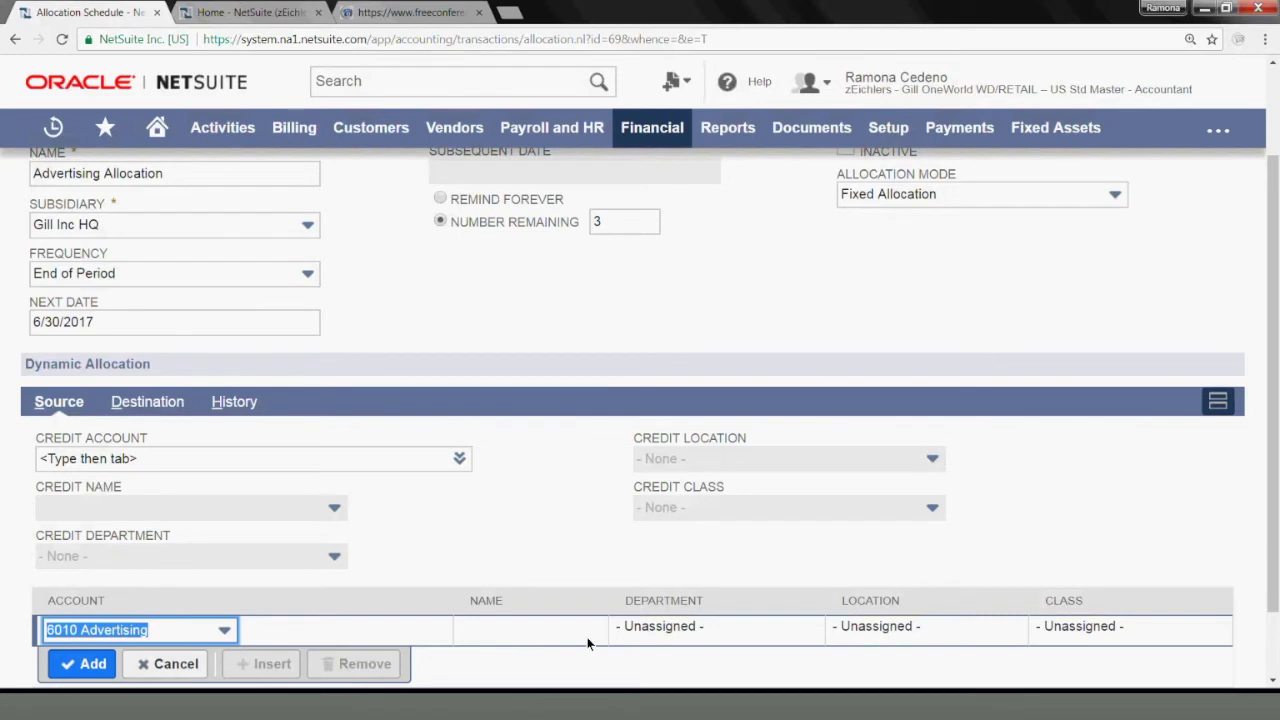
Set the source line's Department, Location and Class each to - Any -.
click(676, 630)
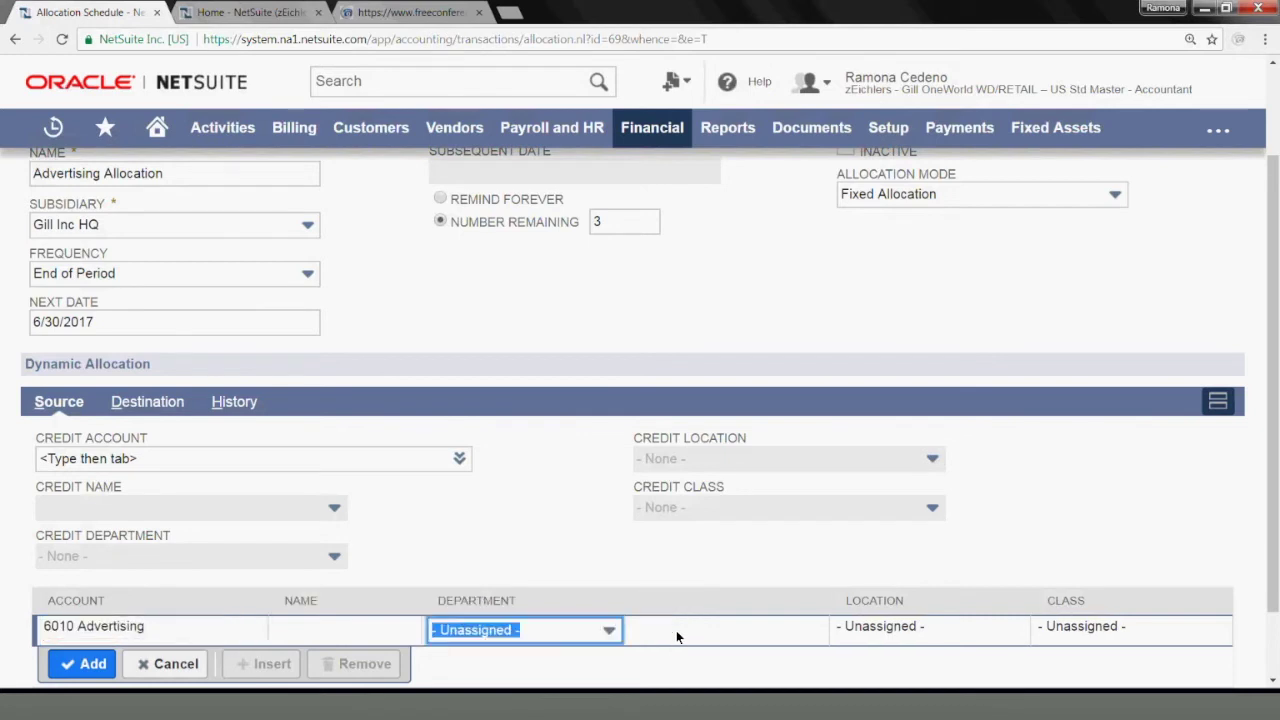
click(531, 632)
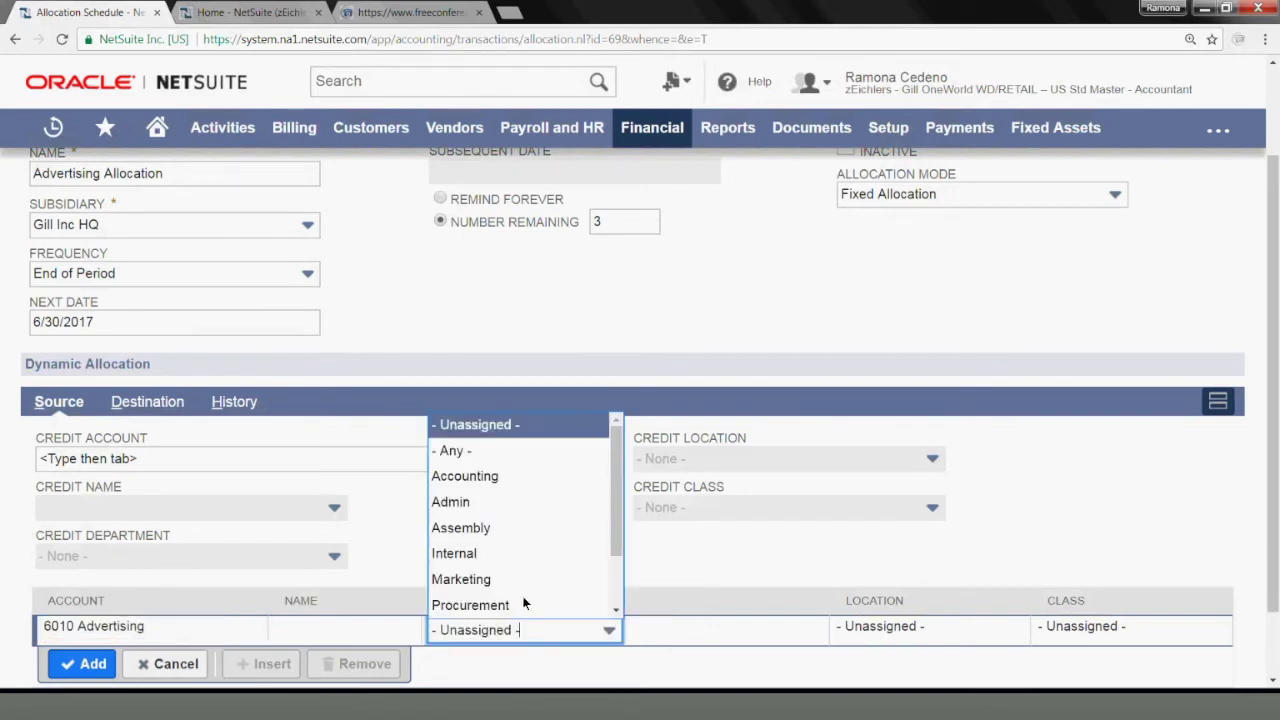
click(485, 449)
click(895, 626)
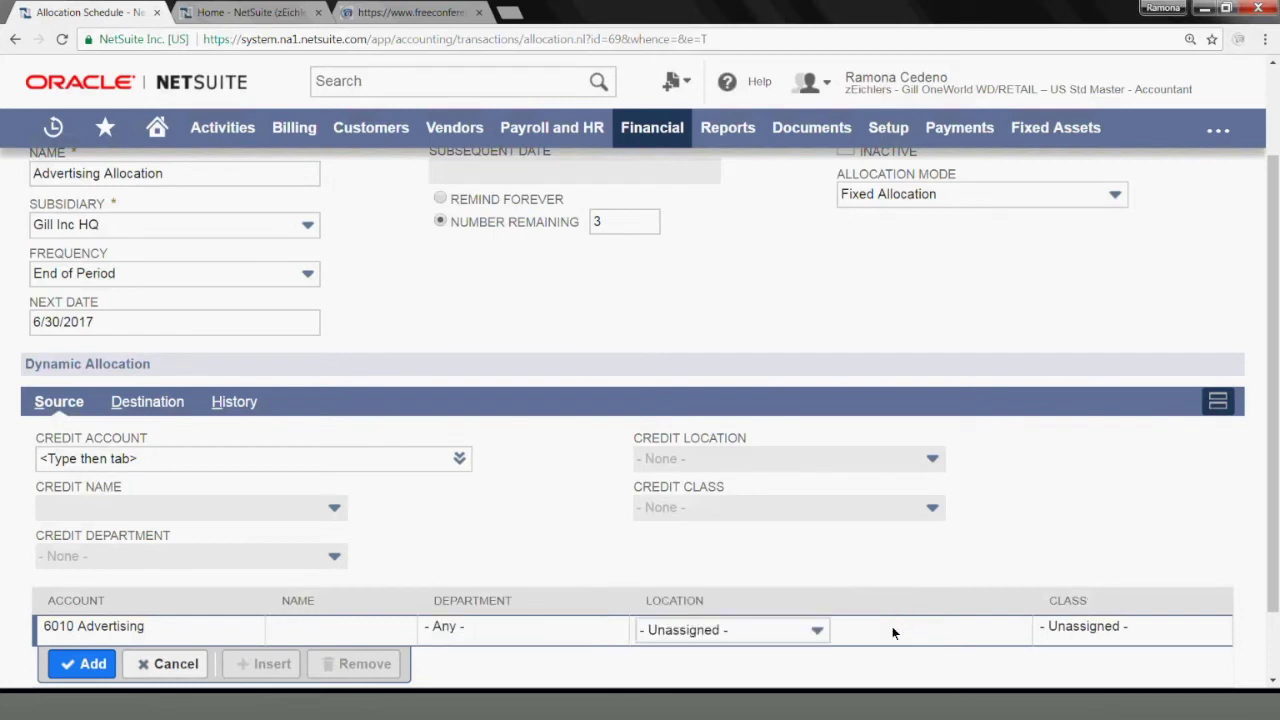
click(816, 629)
click(694, 580)
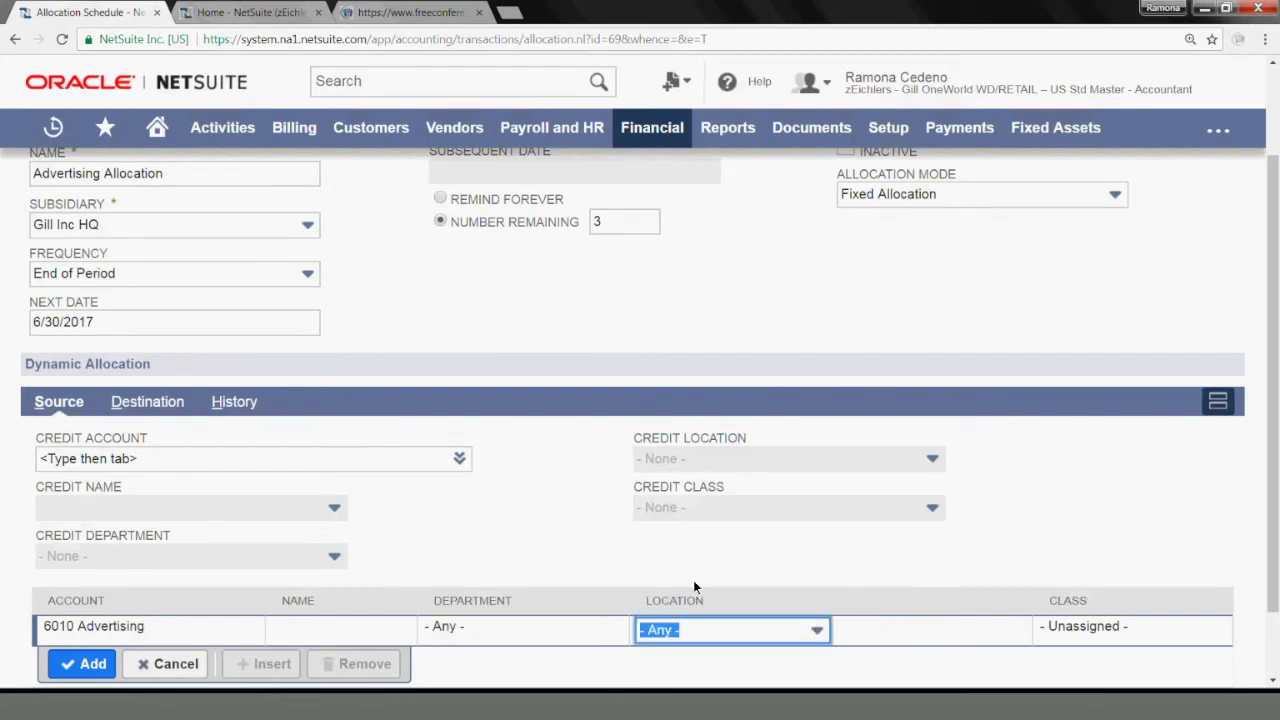
click(1077, 637)
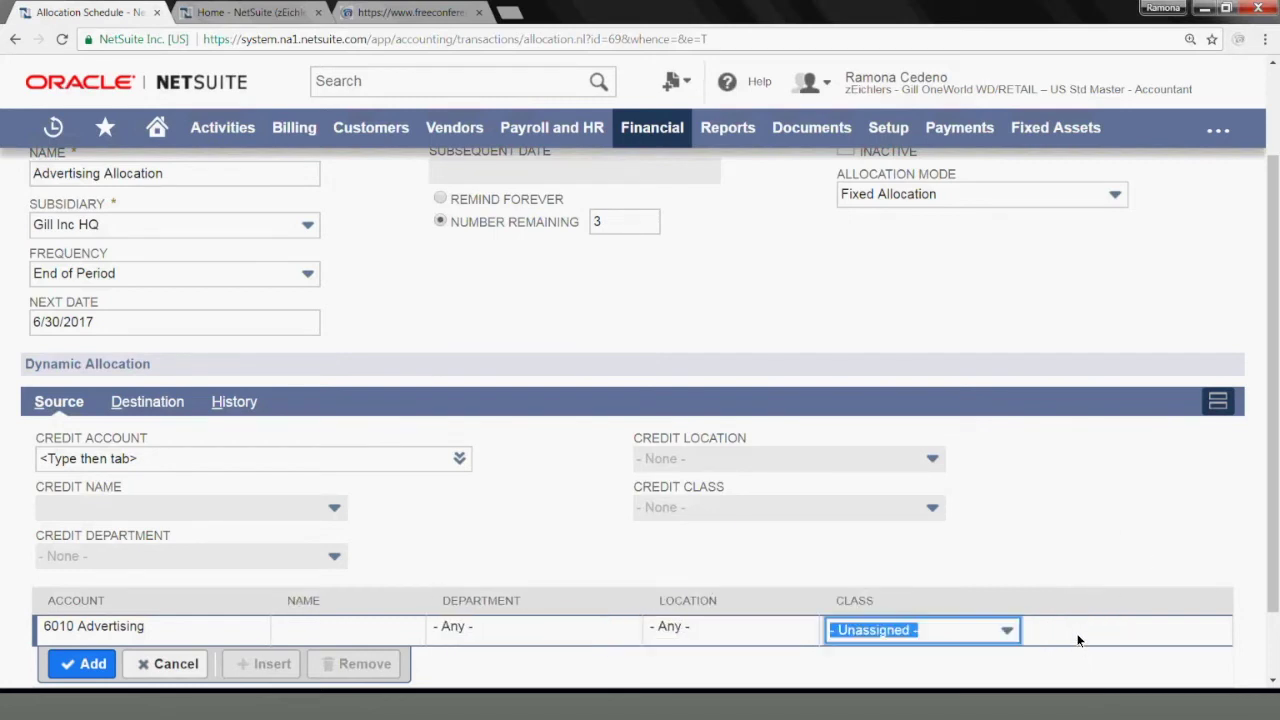
click(983, 626)
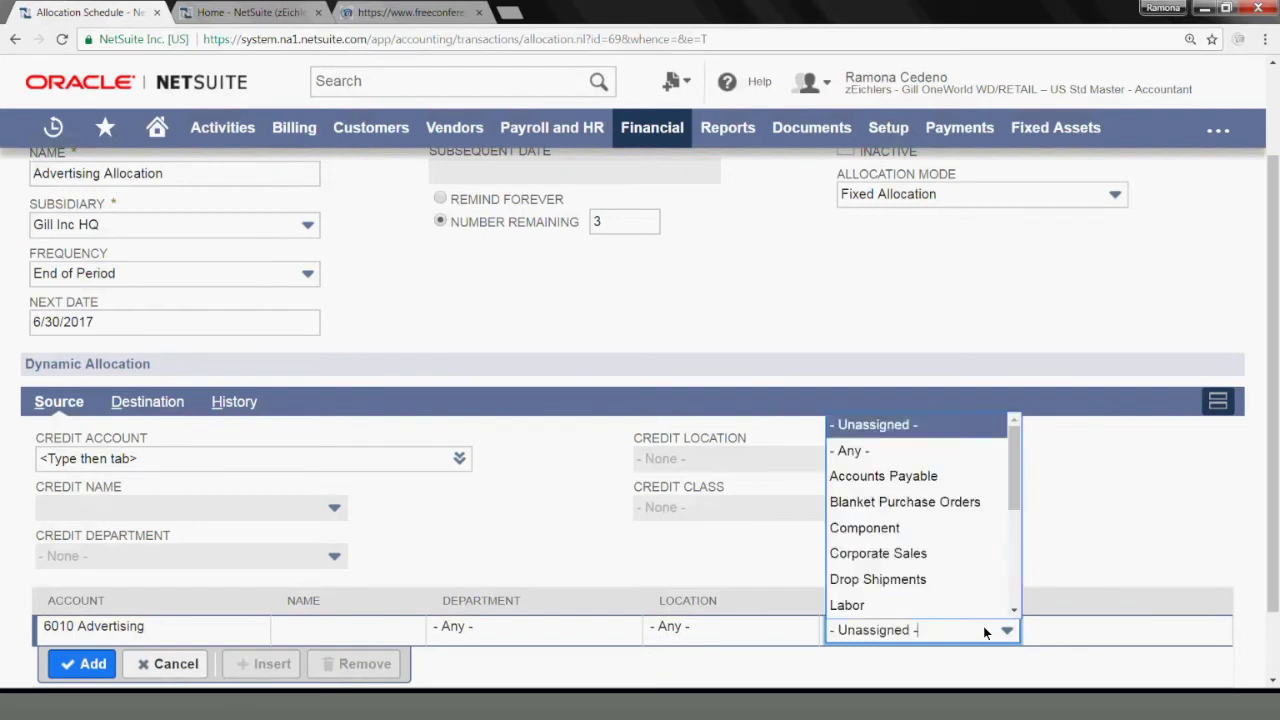
click(860, 452)
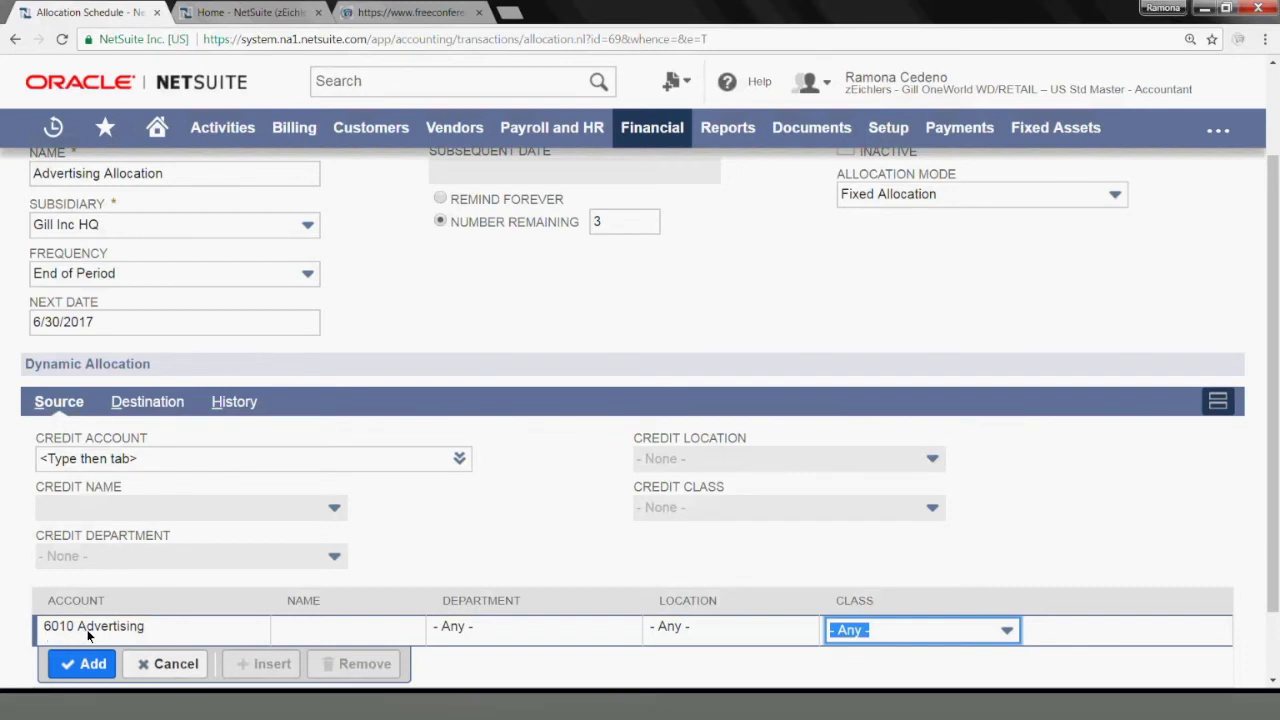
Go to the Destination lines and turn on Values Are Percentages.
click(157, 410)
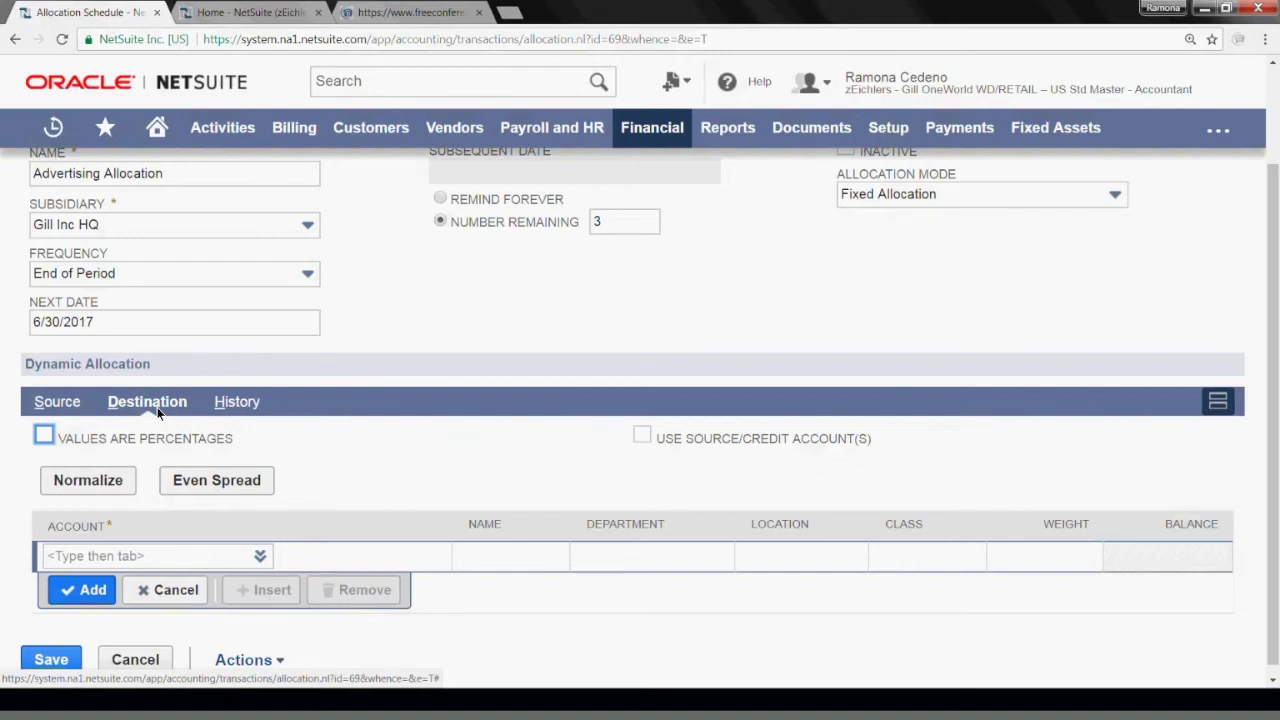
click(44, 437)
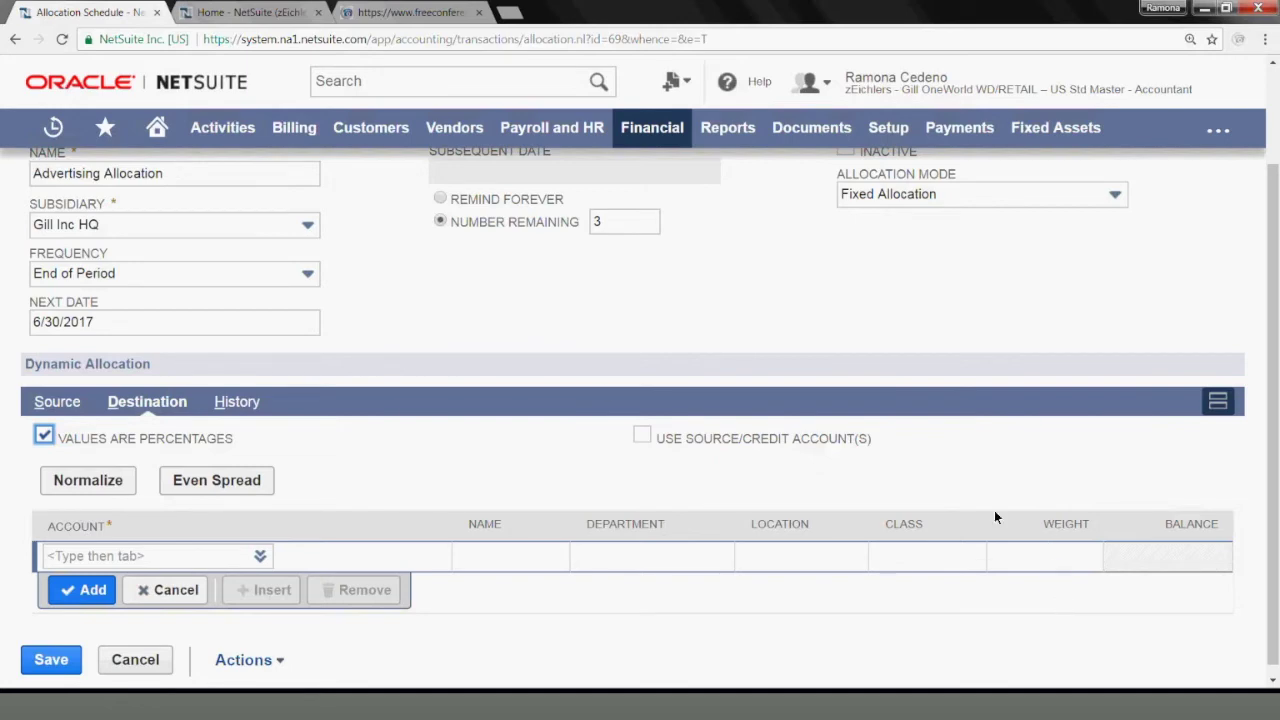
Add a destination line: 6010 Advertising, Marketing department, weight 90.
click(98, 557)
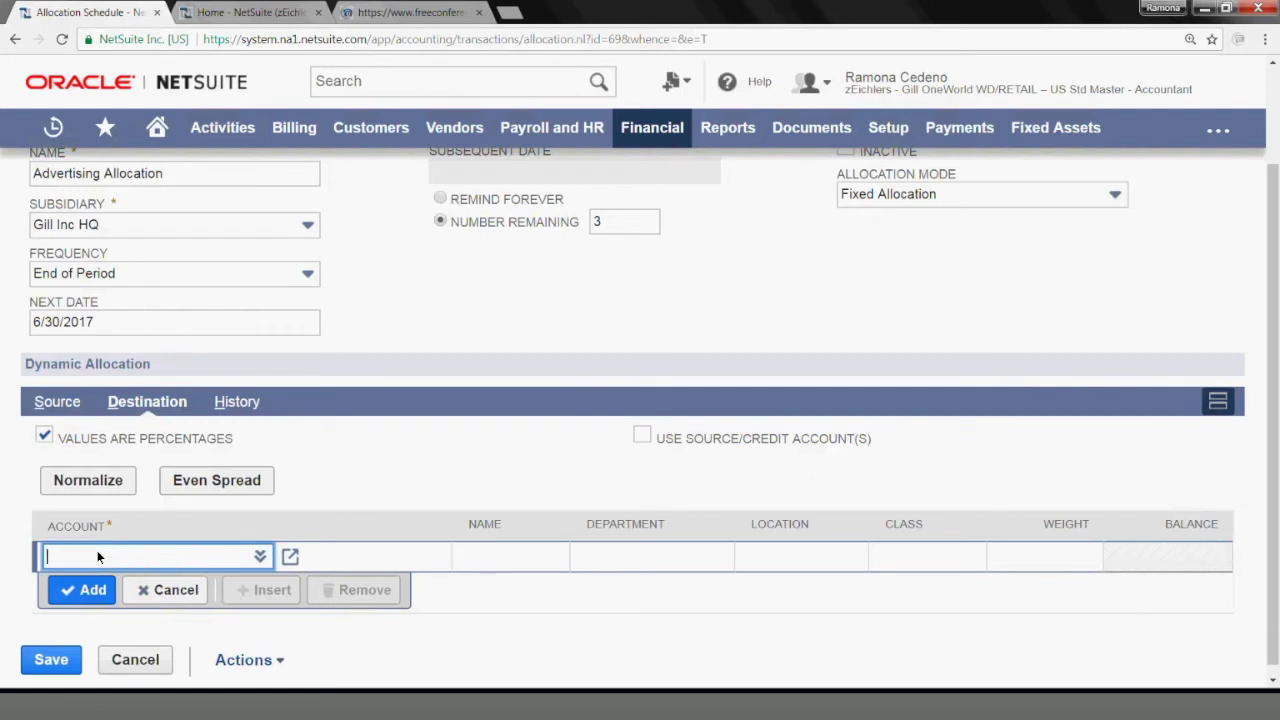
text(6010)
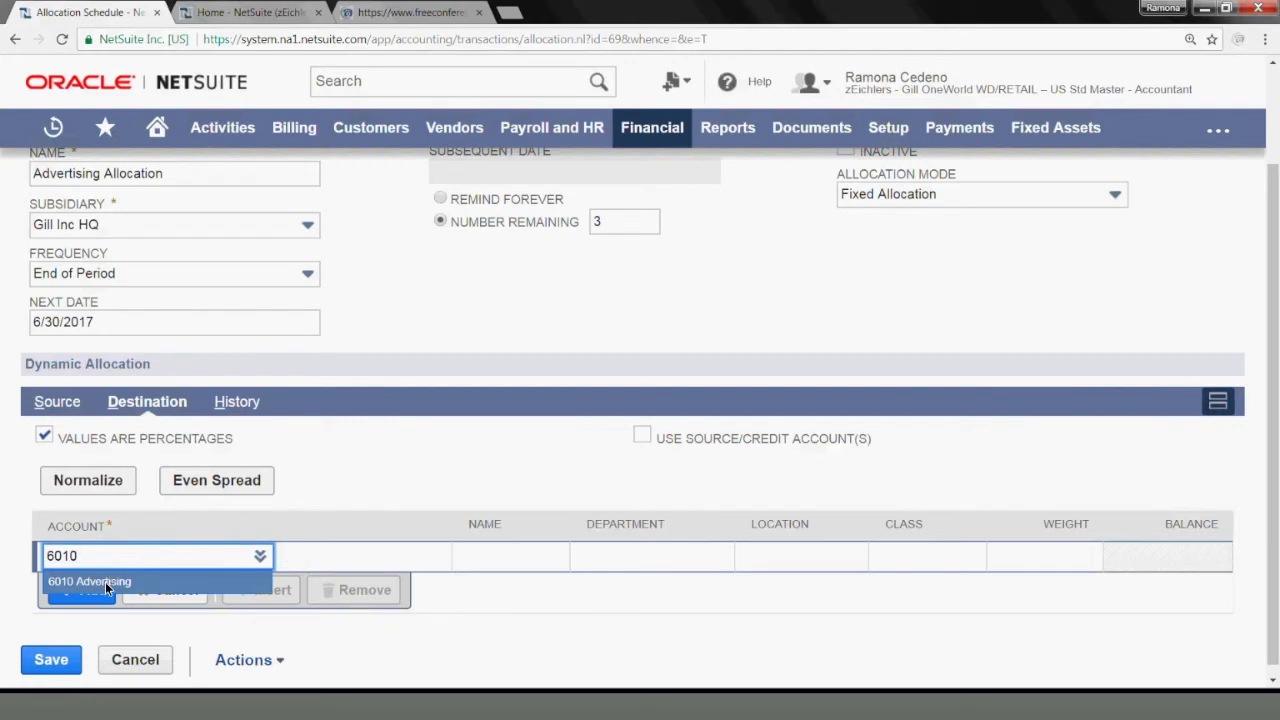
click(105, 582)
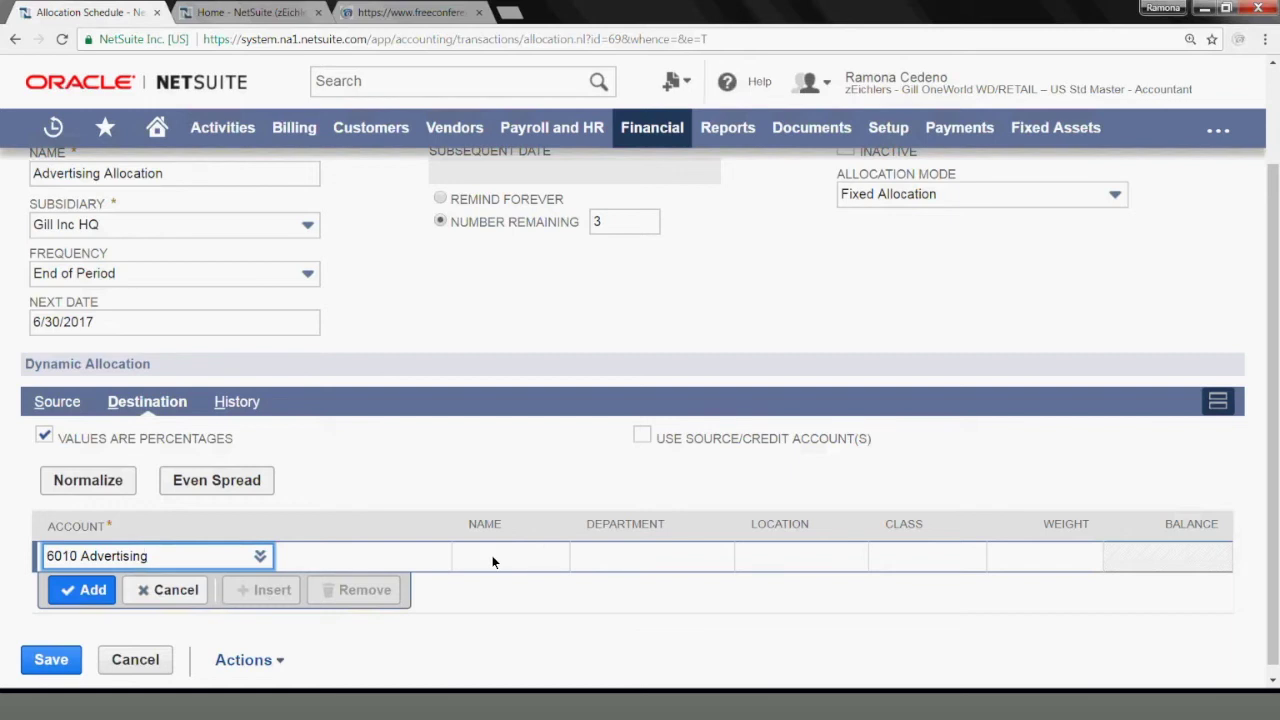
click(608, 557)
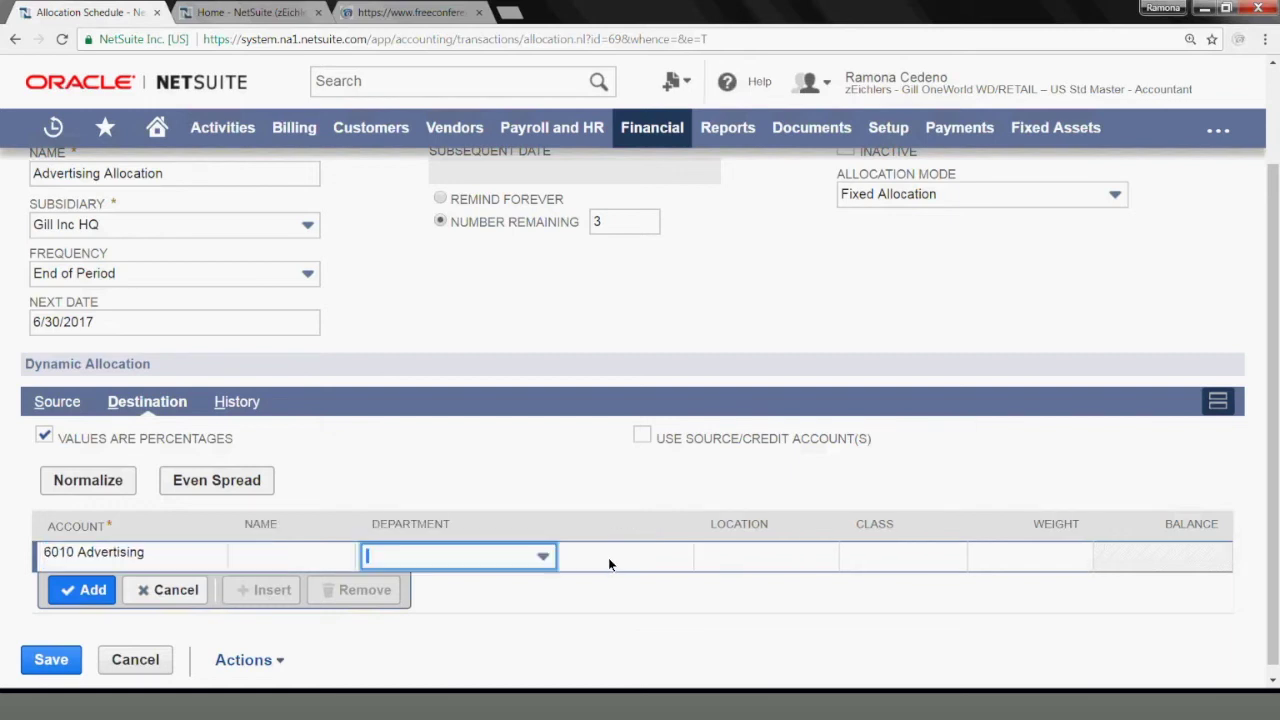
click(547, 565)
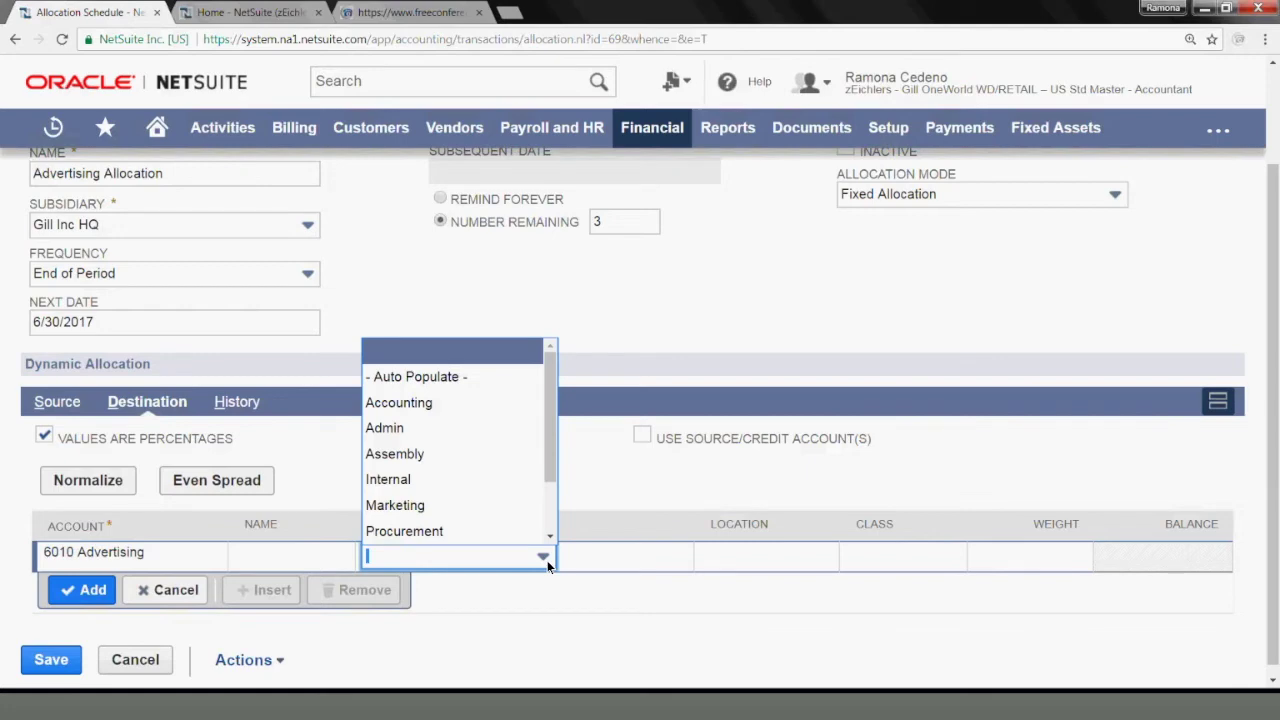
click(441, 511)
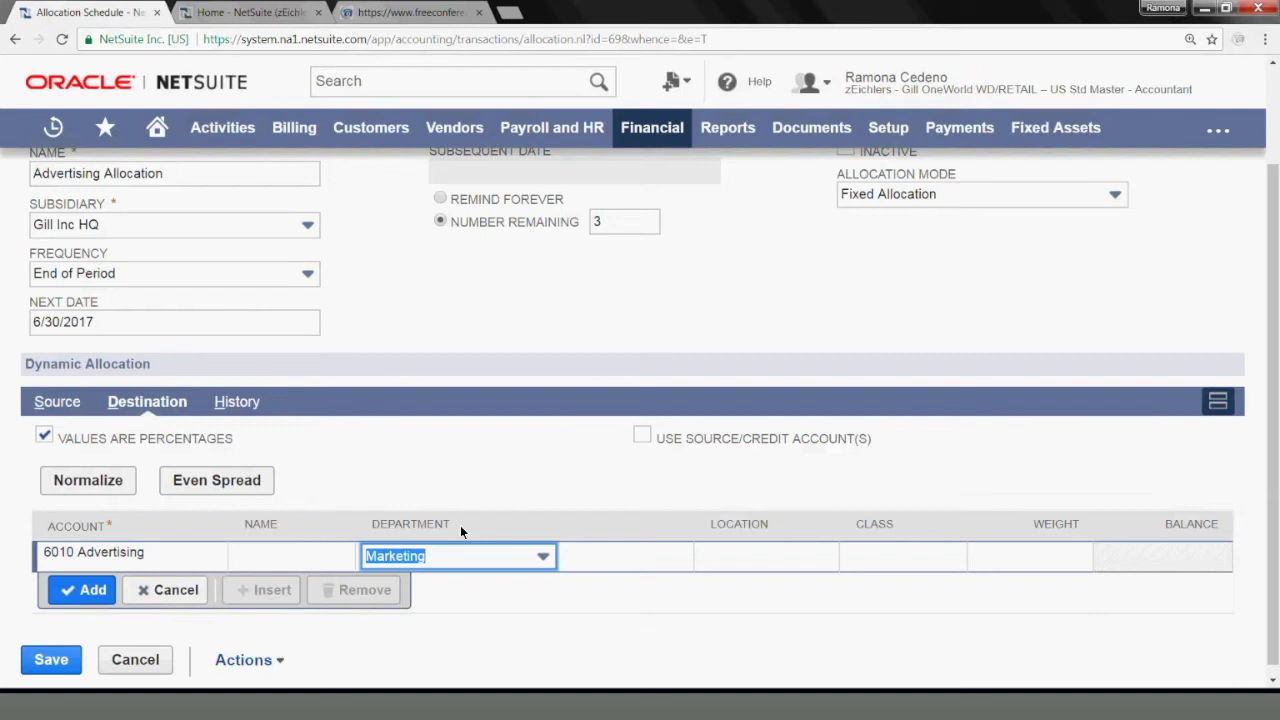
click(987, 563)
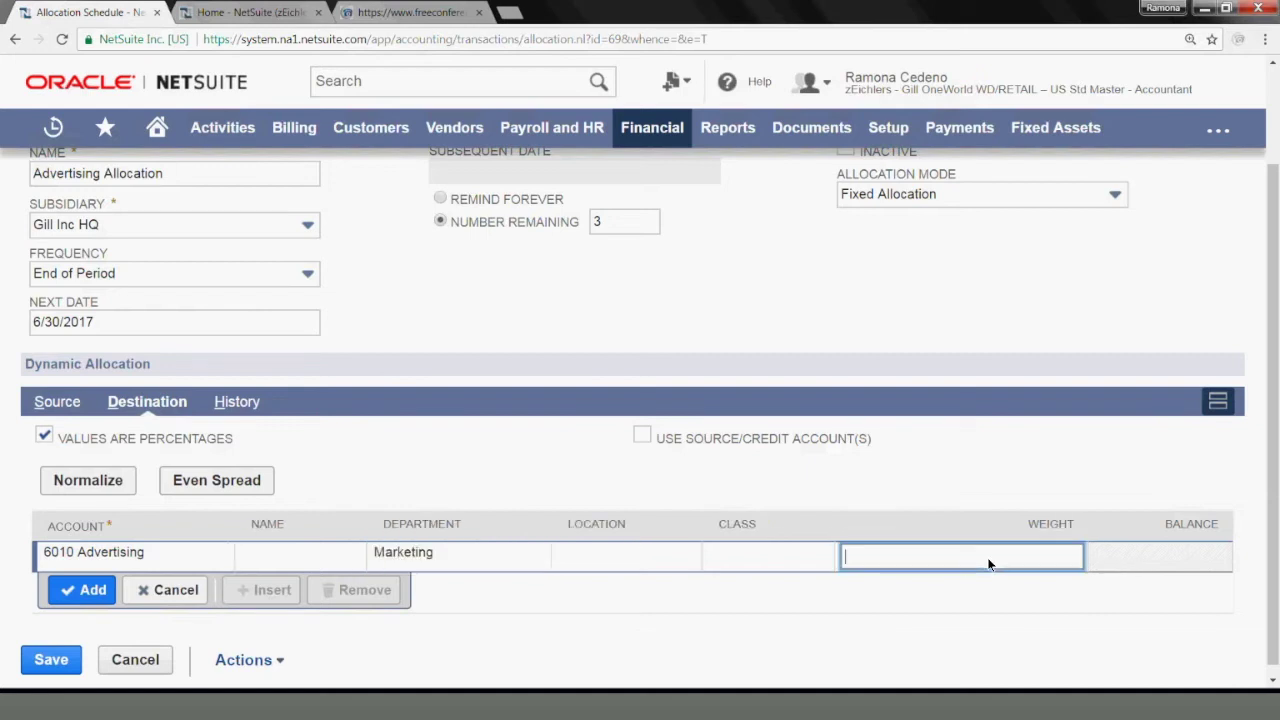
text(90)
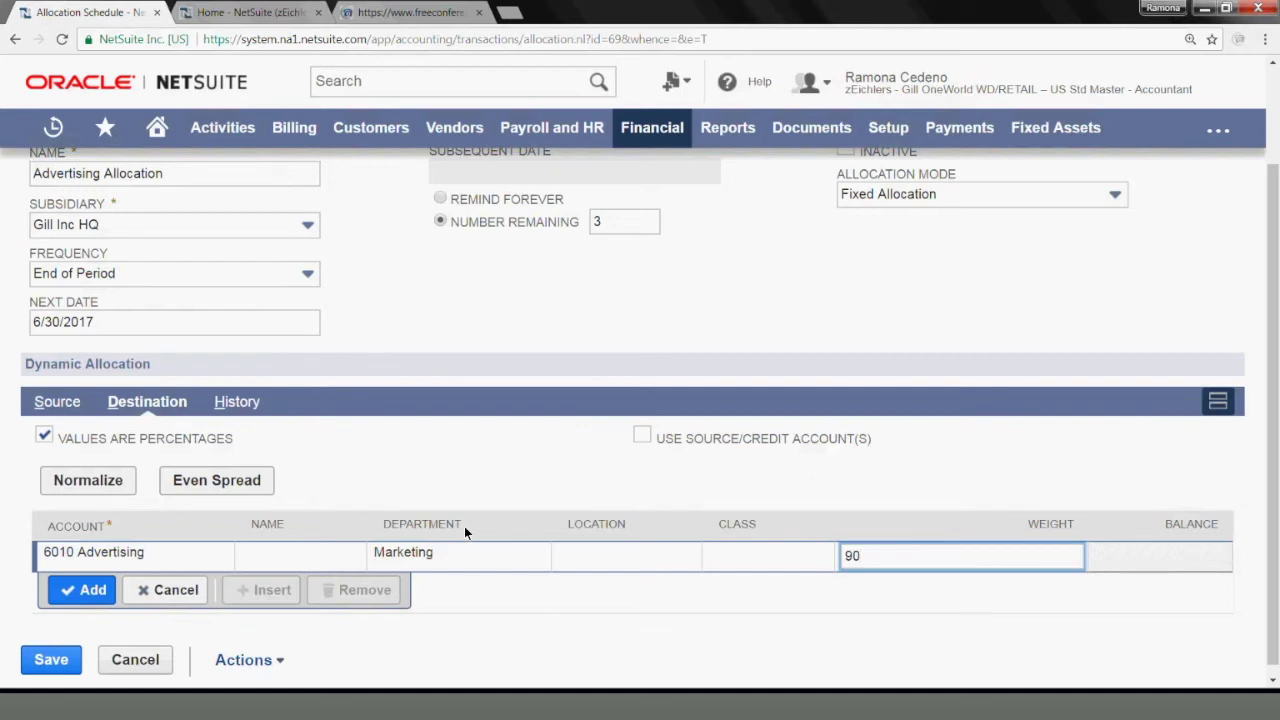
click(82, 589)
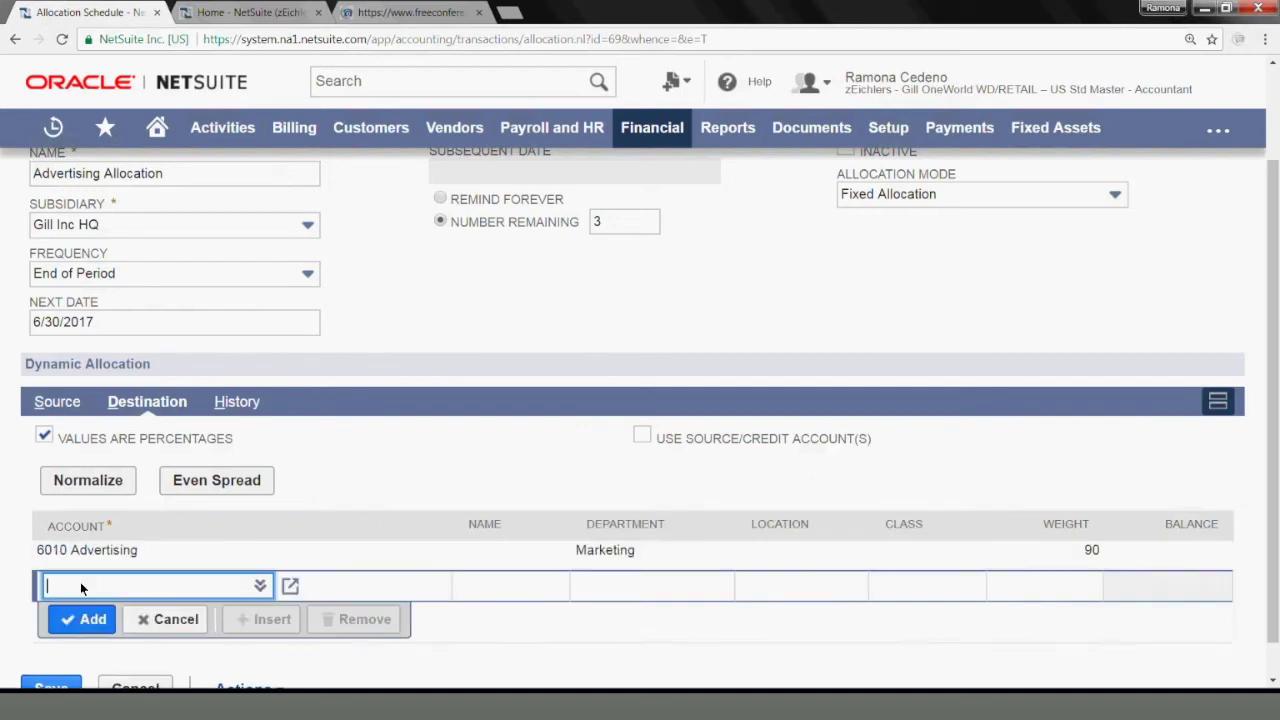
Add a destination line: 6010 Advertising, Admin department, weight 10.
text(6010)
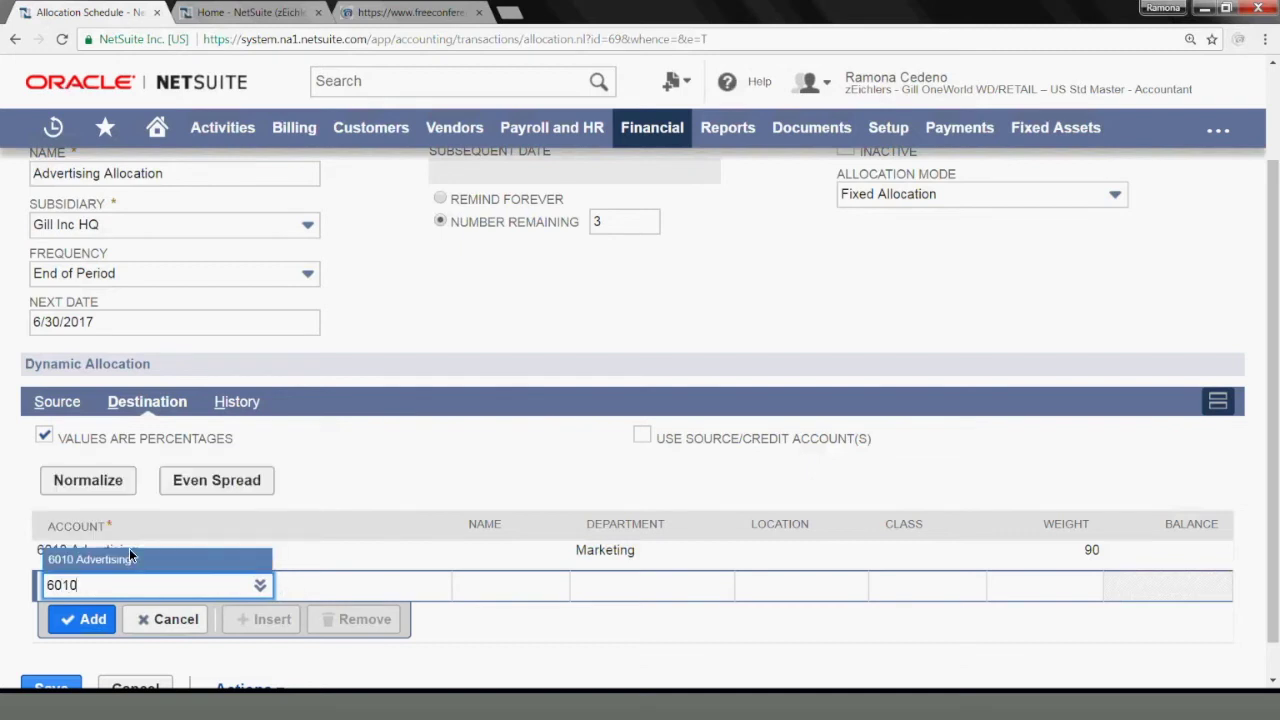
click(129, 556)
click(617, 578)
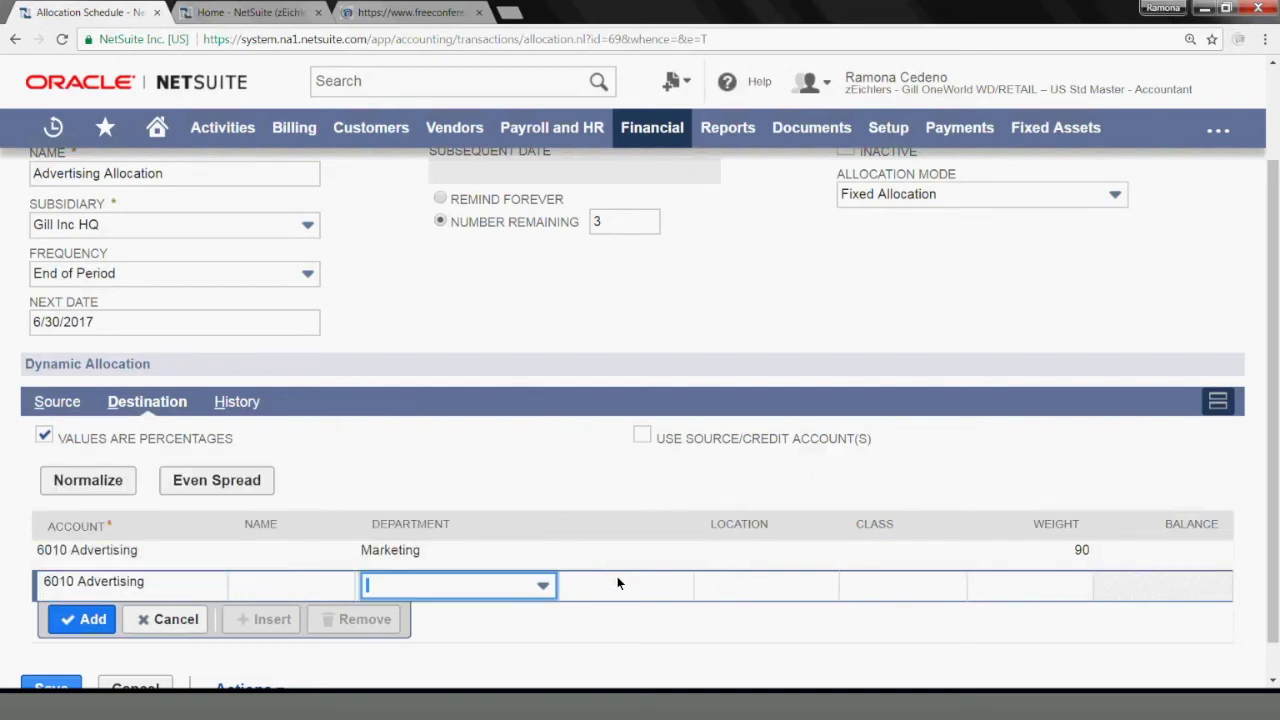
click(521, 589)
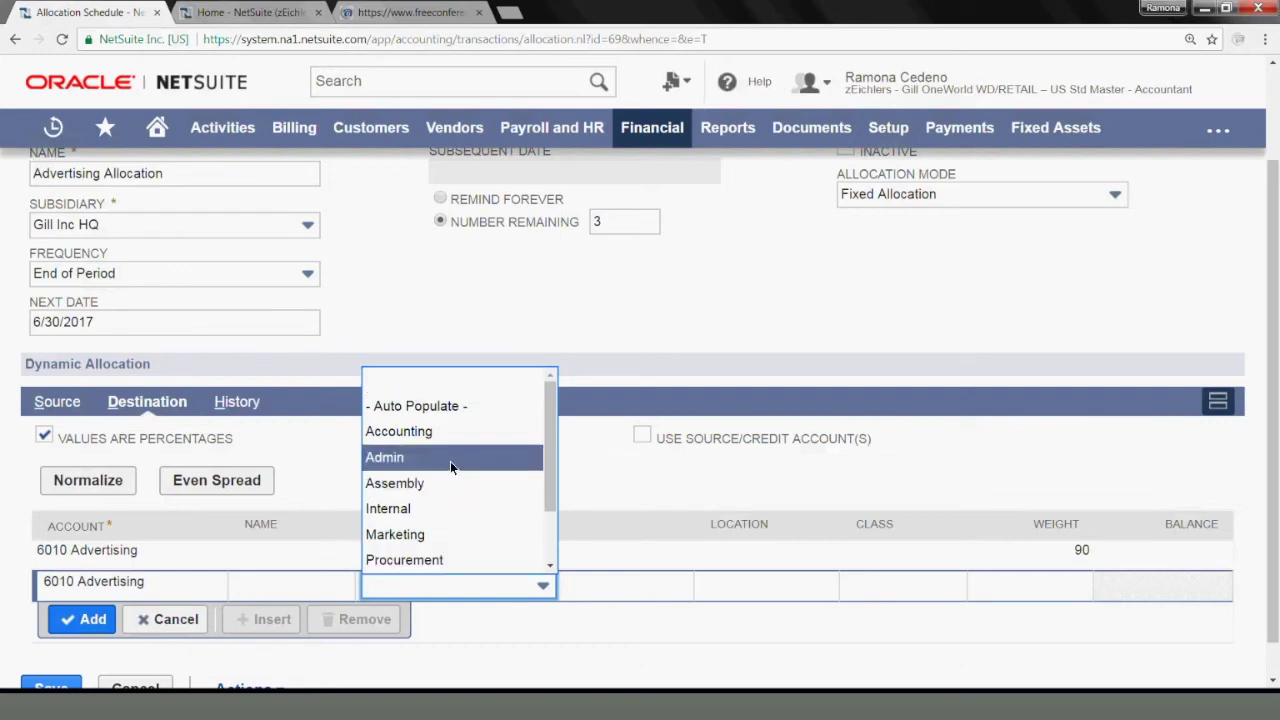
click(450, 458)
click(1030, 594)
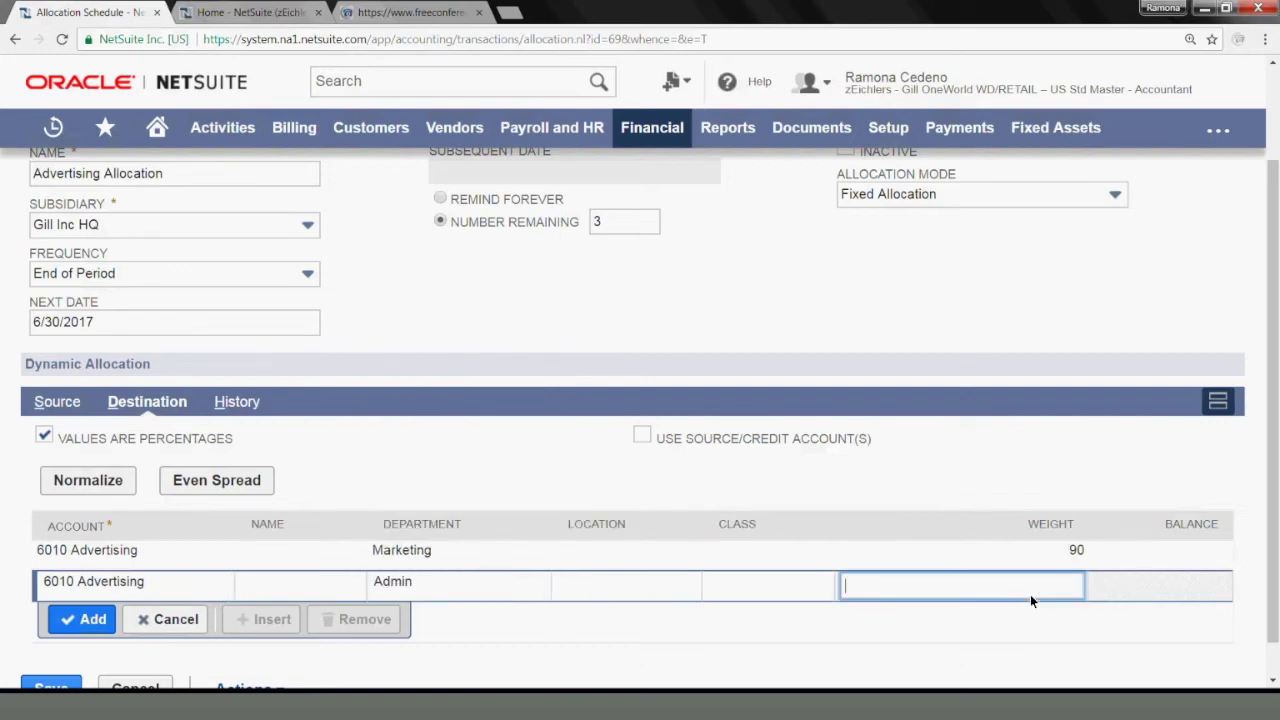
text(10)
click(104, 619)
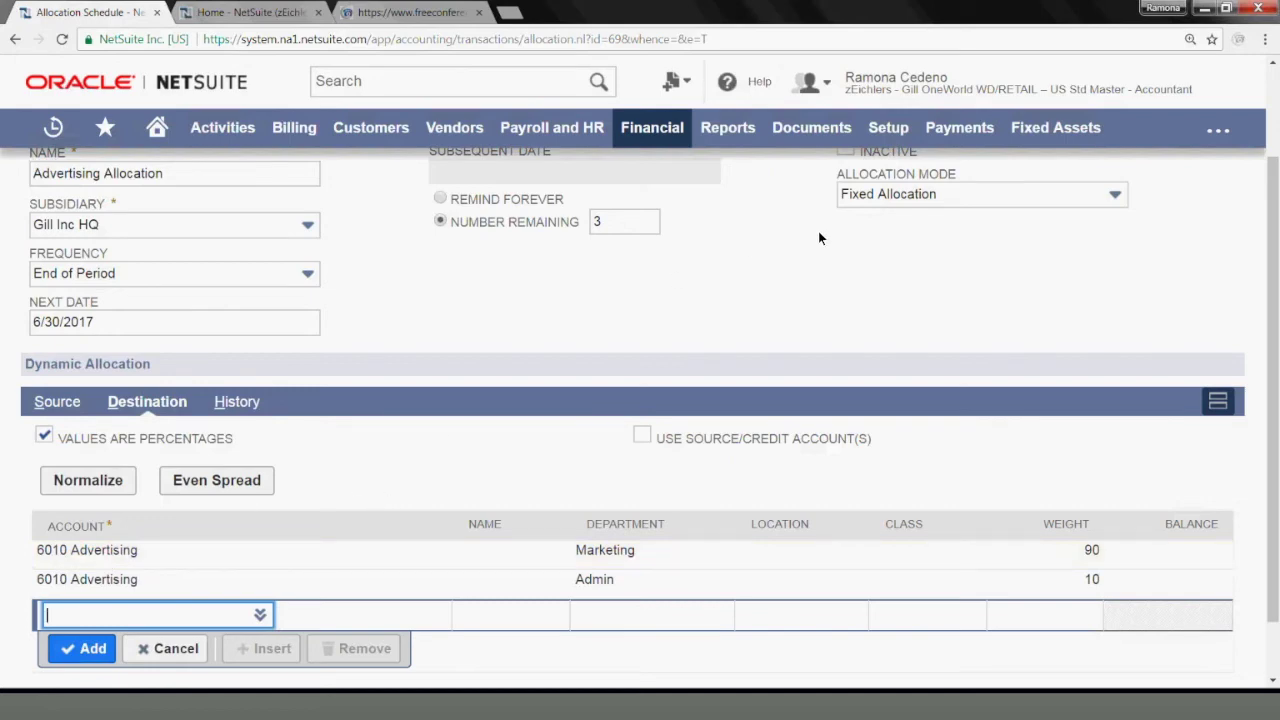
Save the Advertising Allocation schedule and create a journal entry from it.
drag(1272, 256, 1259, 224)
scroll(1259, 224, down, 2)
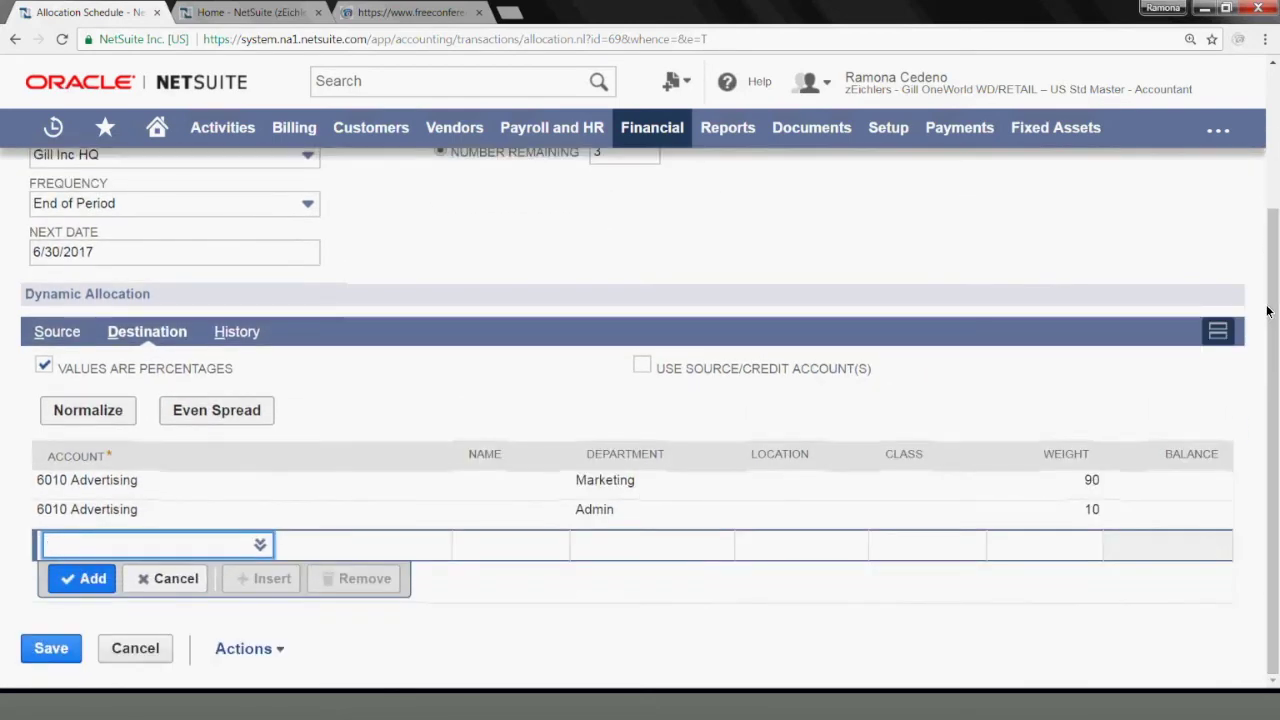
click(29, 656)
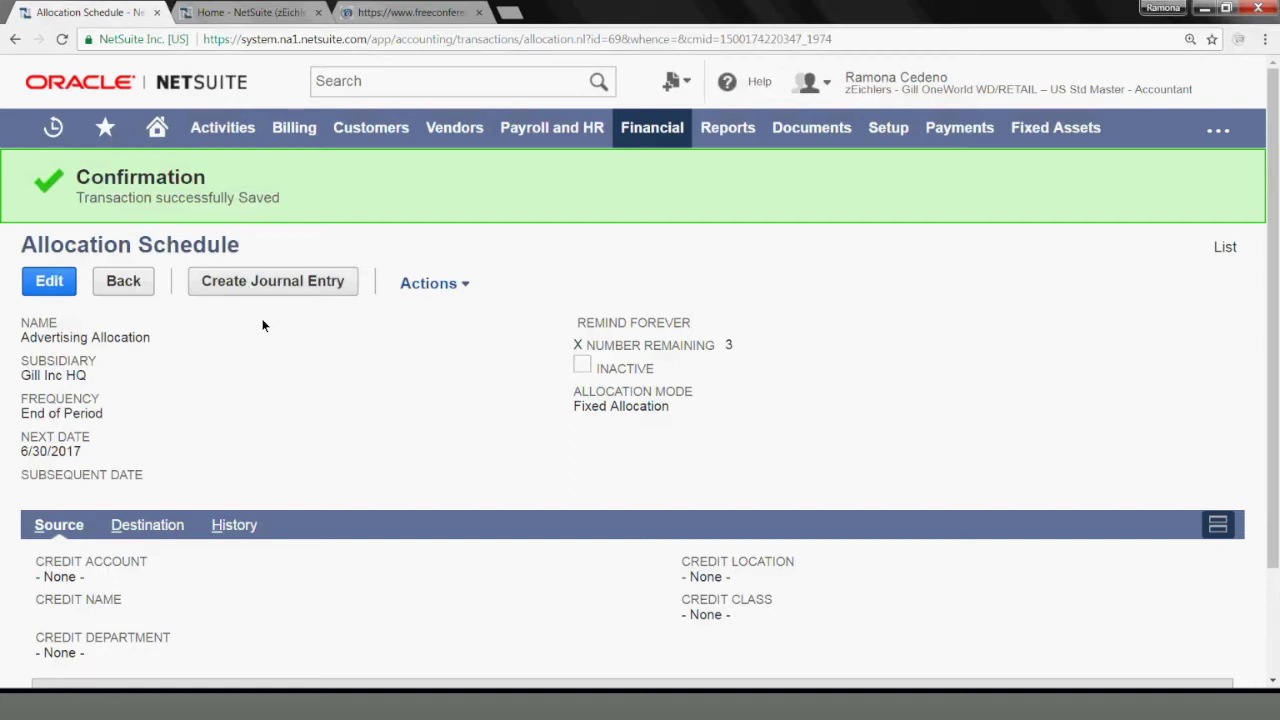
click(257, 287)
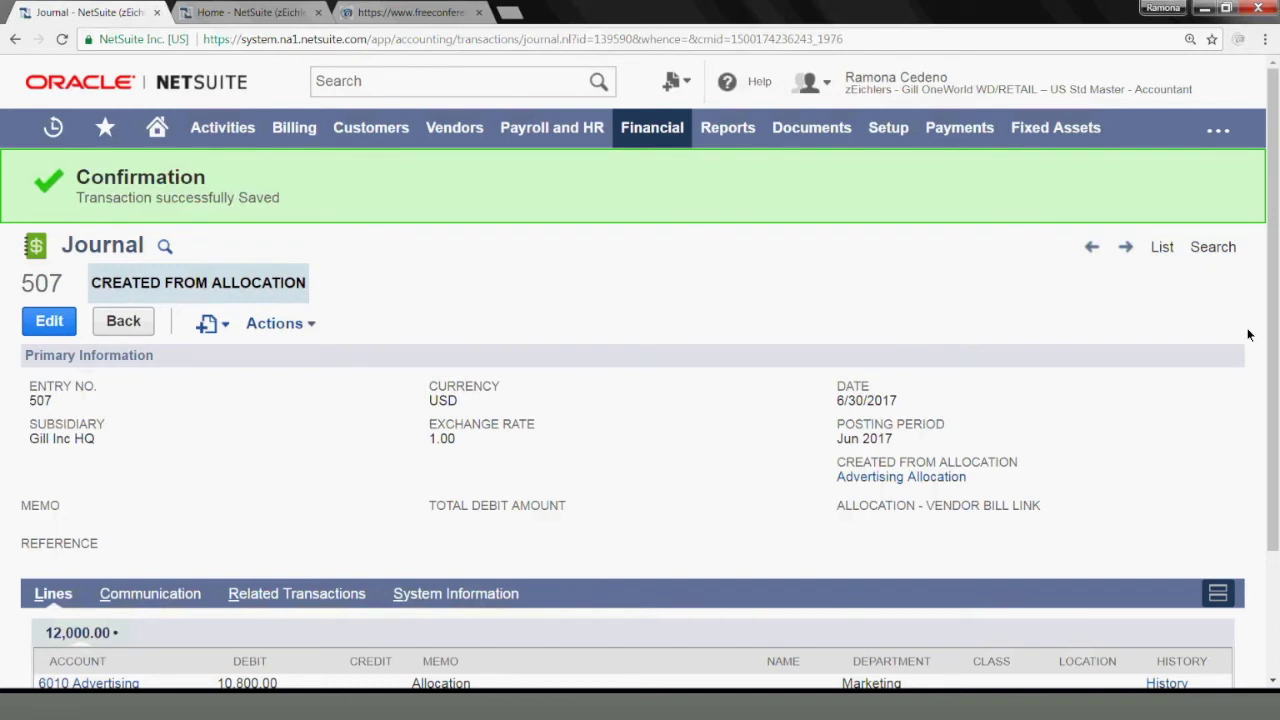
Review journal 507's lines: $12,000 split into Marketing 10,800 and Admin 1,200.
scroll(1271, 340, down, 3)
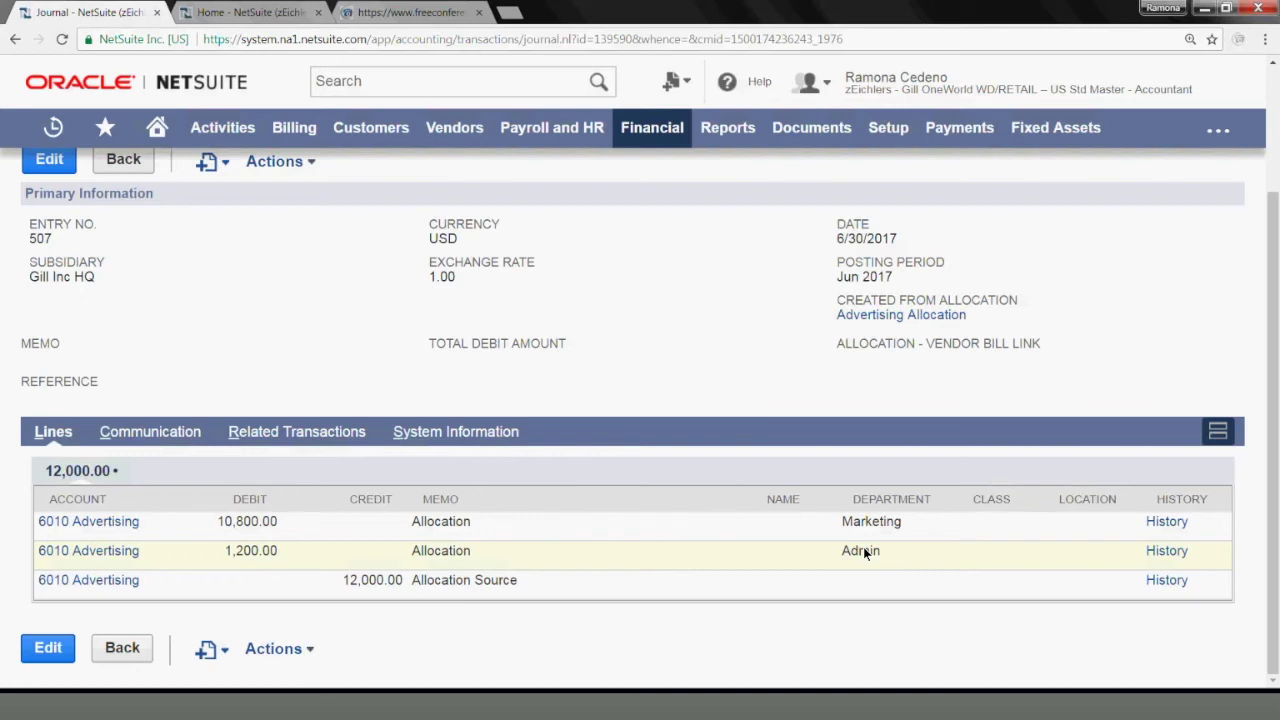
drag(1274, 300, 1268, 190)
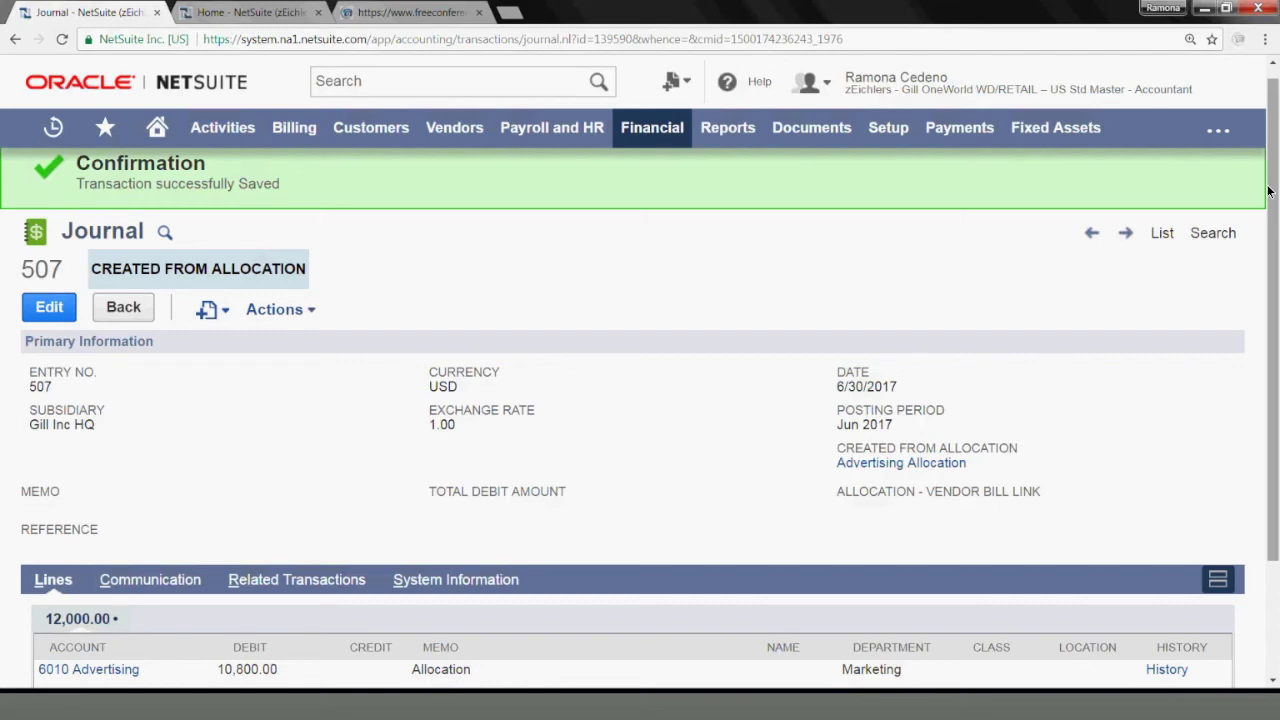
mouse_move(107, 128)
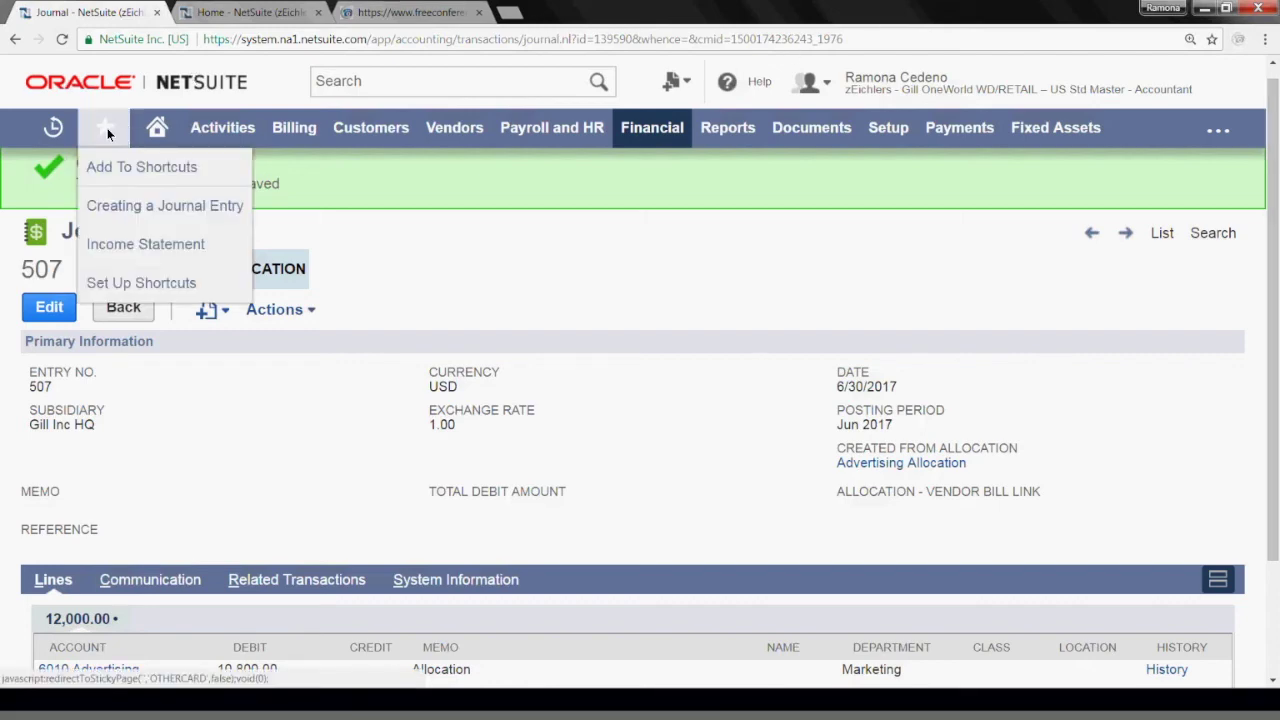
Run the June 2017 Income Statement with columns by Department, showing Advertising $10,800 Marketing and $1,200 Admin.
click(107, 244)
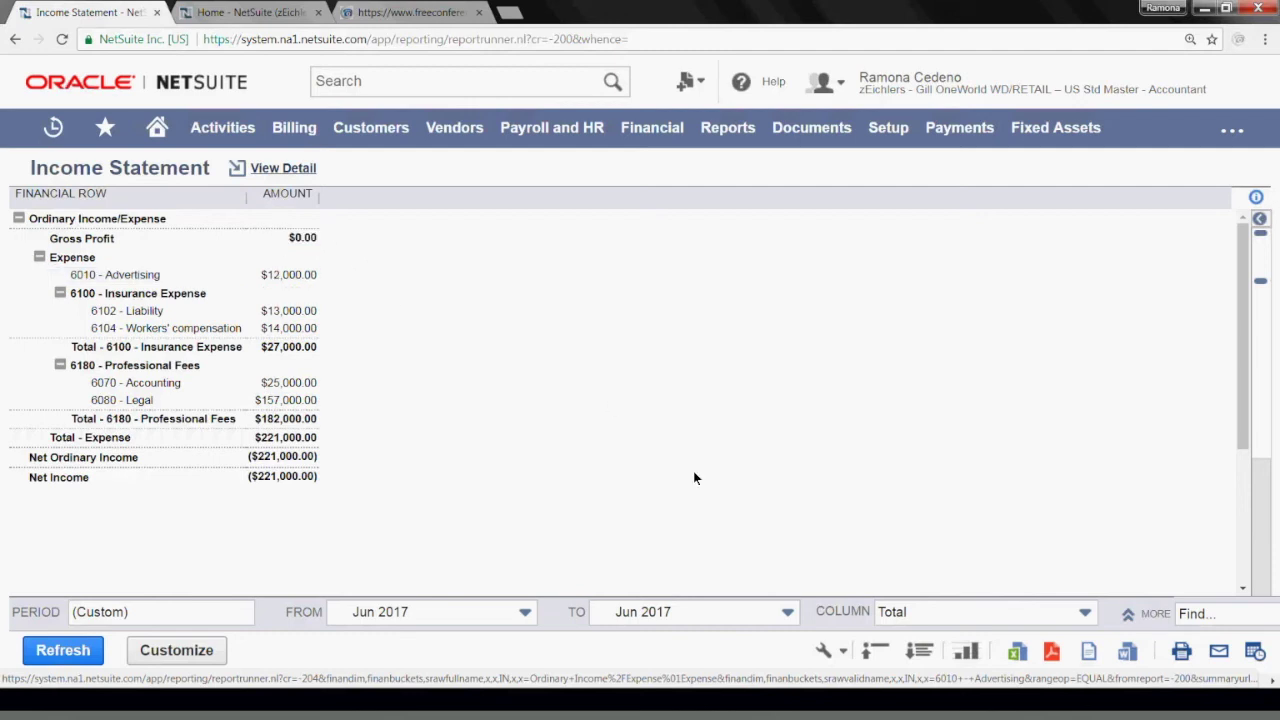
click(916, 614)
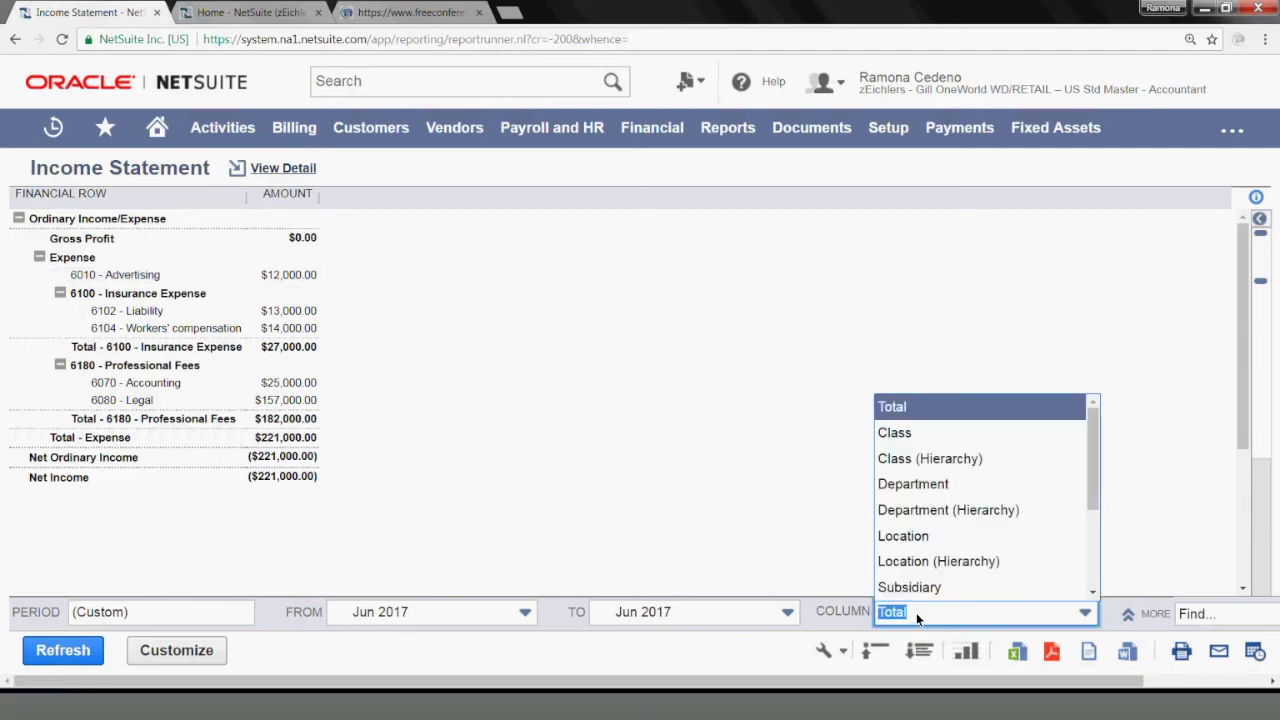
click(935, 497)
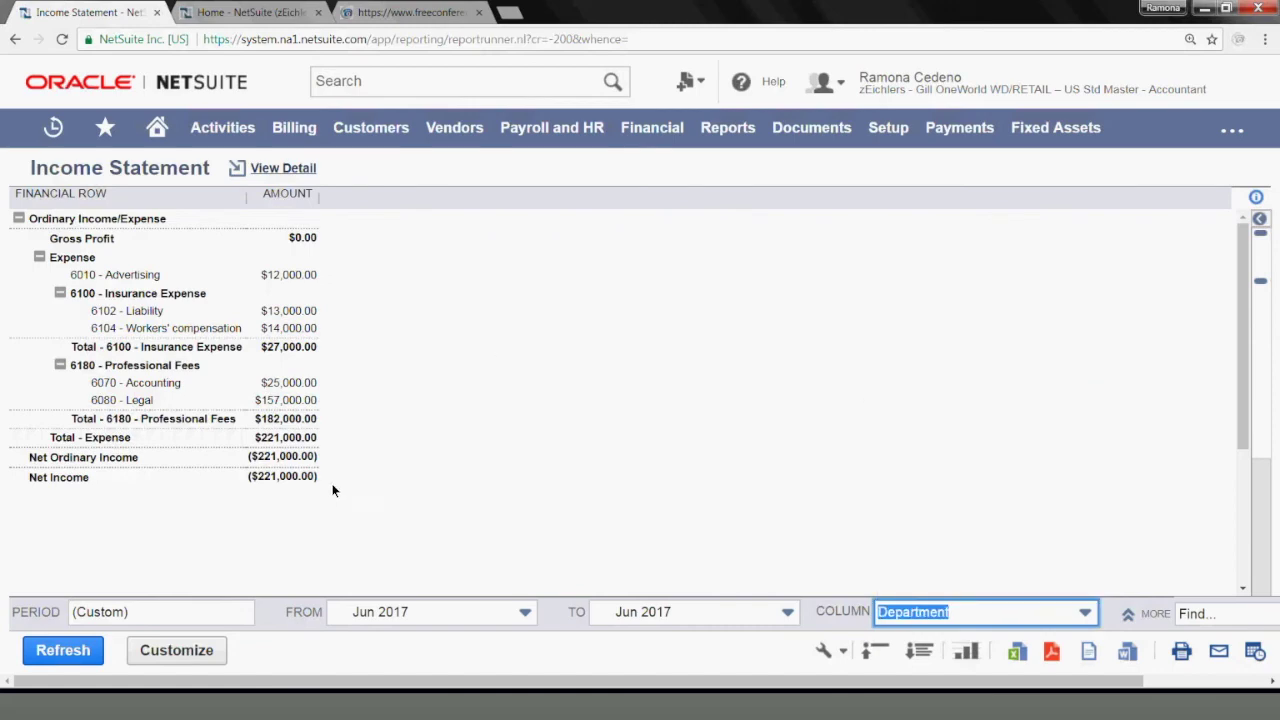
click(80, 648)
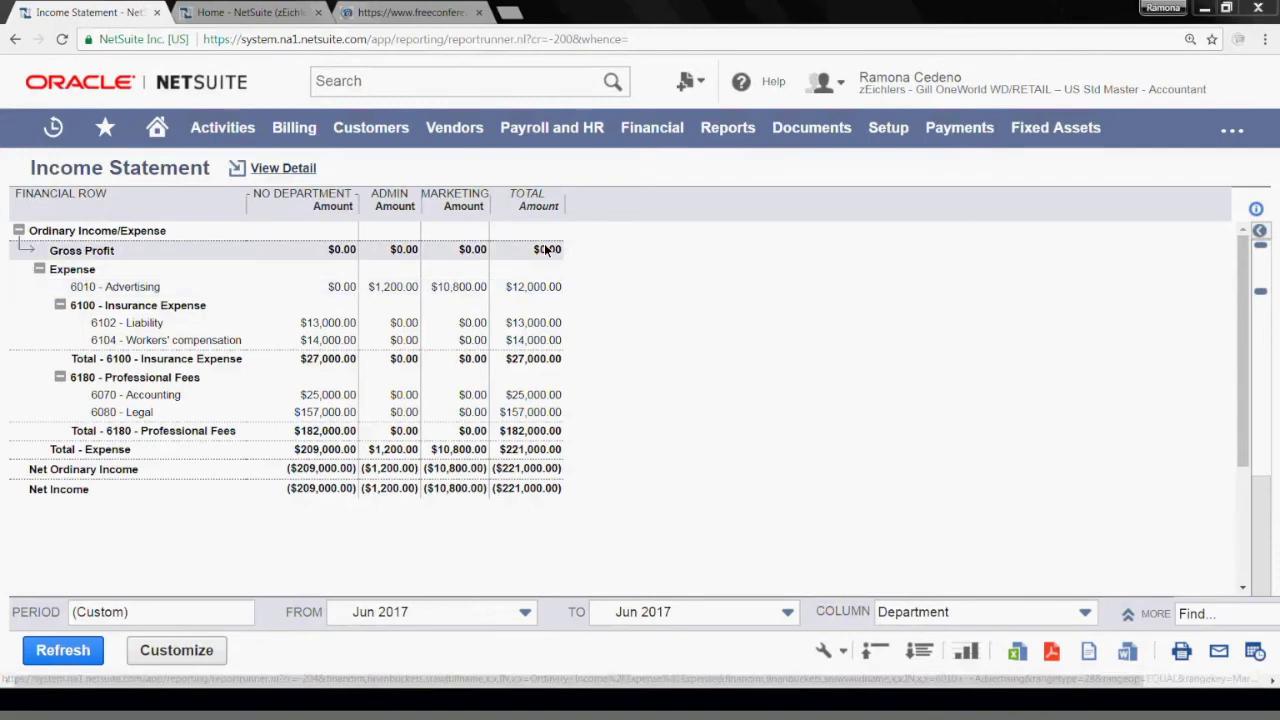
Open the allocation schedules list and view Advertising Allocation, now due 7/31/2017 with 2 remaining.
mouse_move(648, 143)
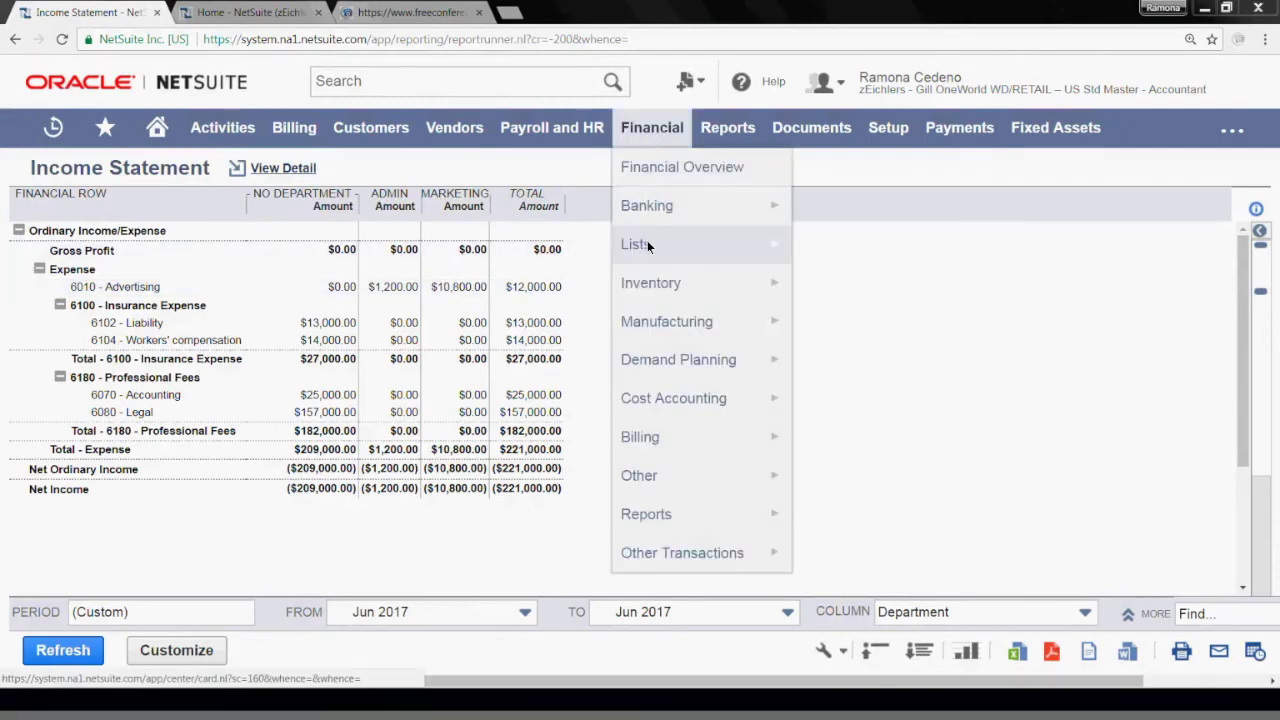
mouse_move(647, 240)
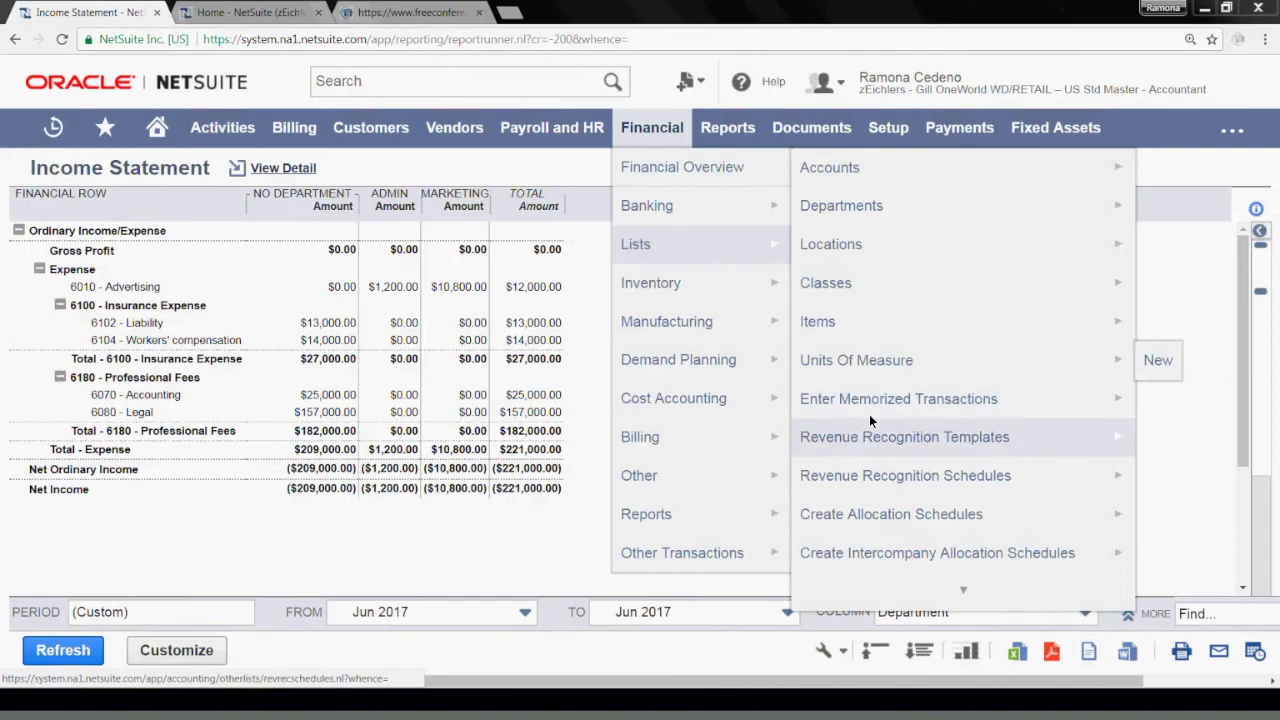
mouse_move(861, 526)
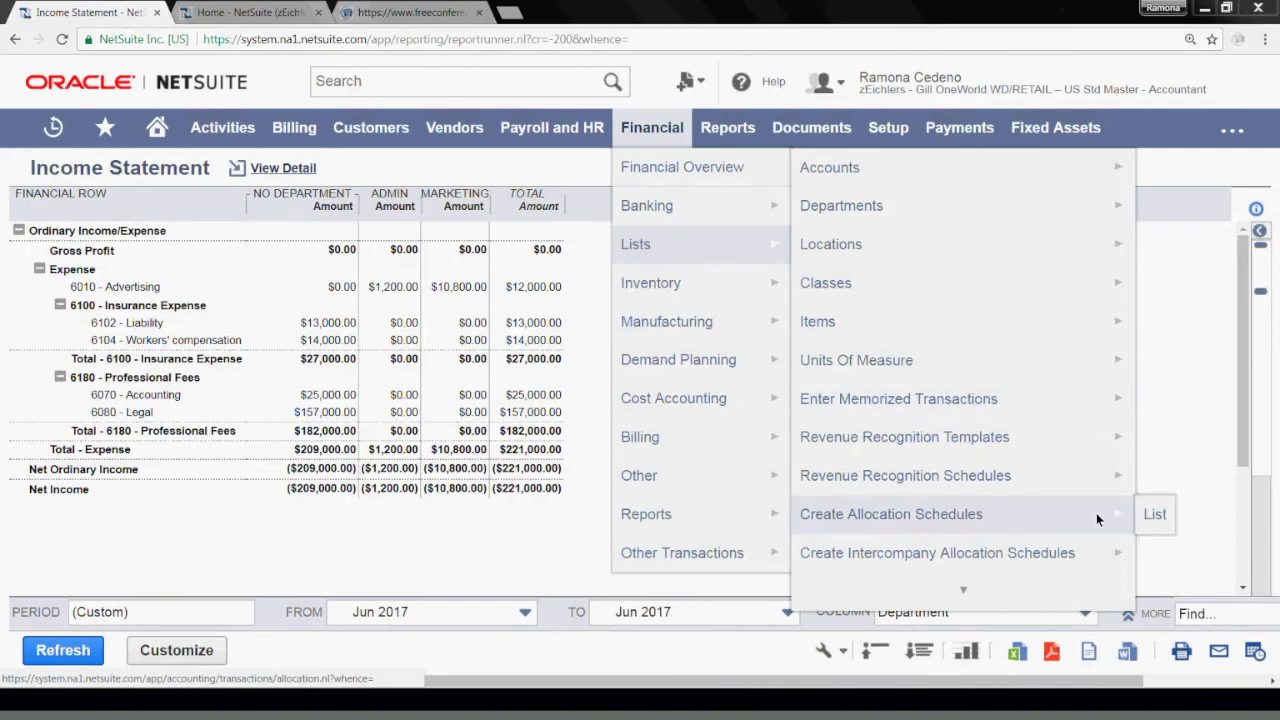
click(1151, 514)
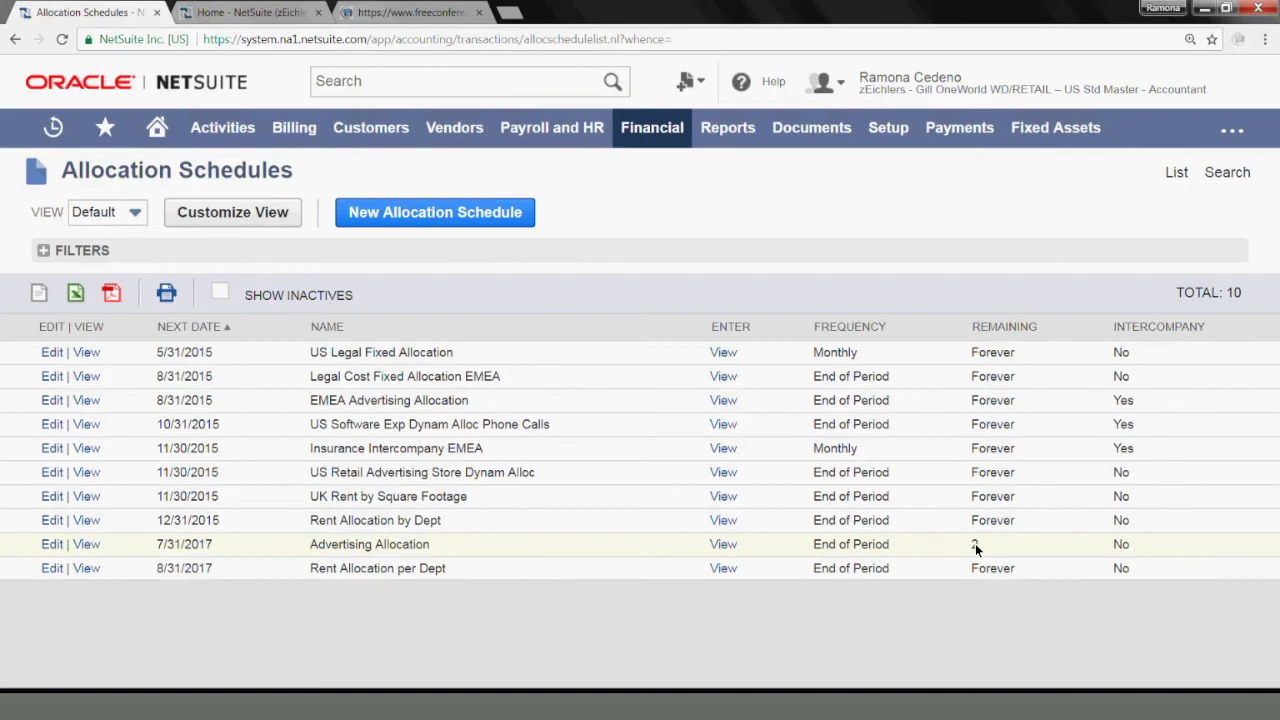
click(80, 547)
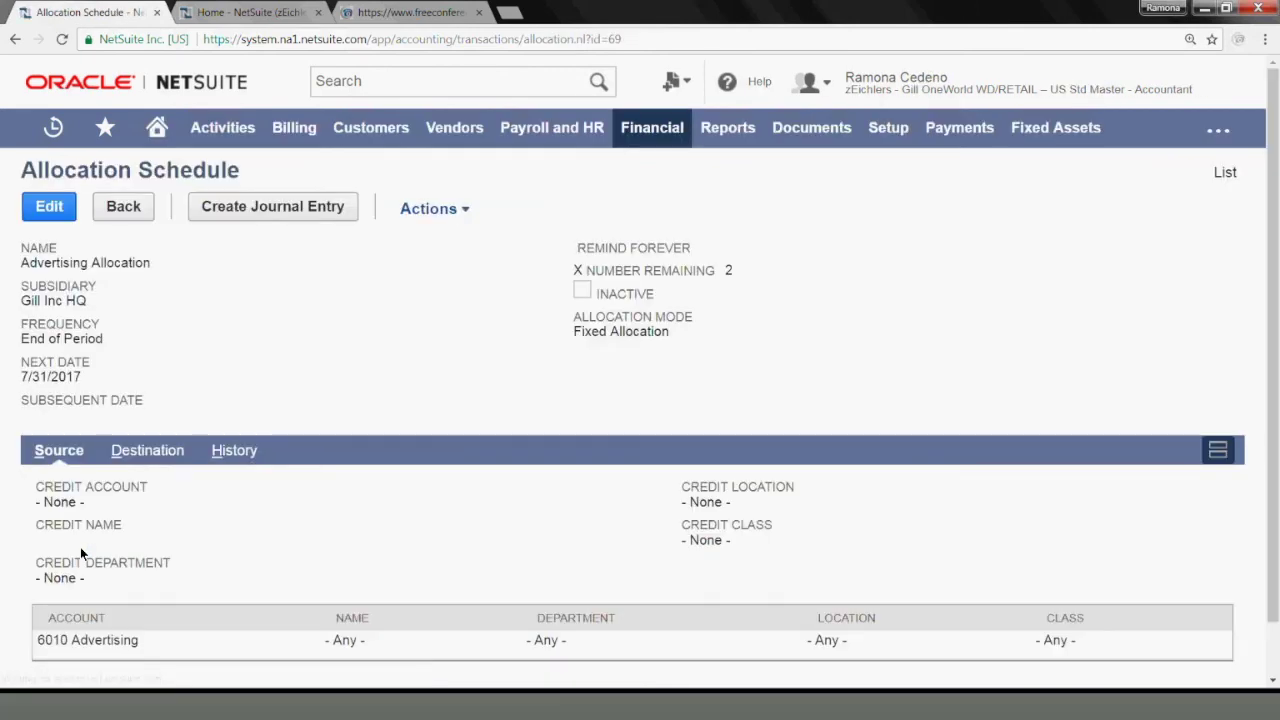
Check the schedule's history for journal entry 507 (Jun 2017), then its 6010 Advertising source line.
mouse_move(1272, 347)
mouse_down()
mouse_move(1274, 405)
mouse_move(1271, 350)
mouse_up()
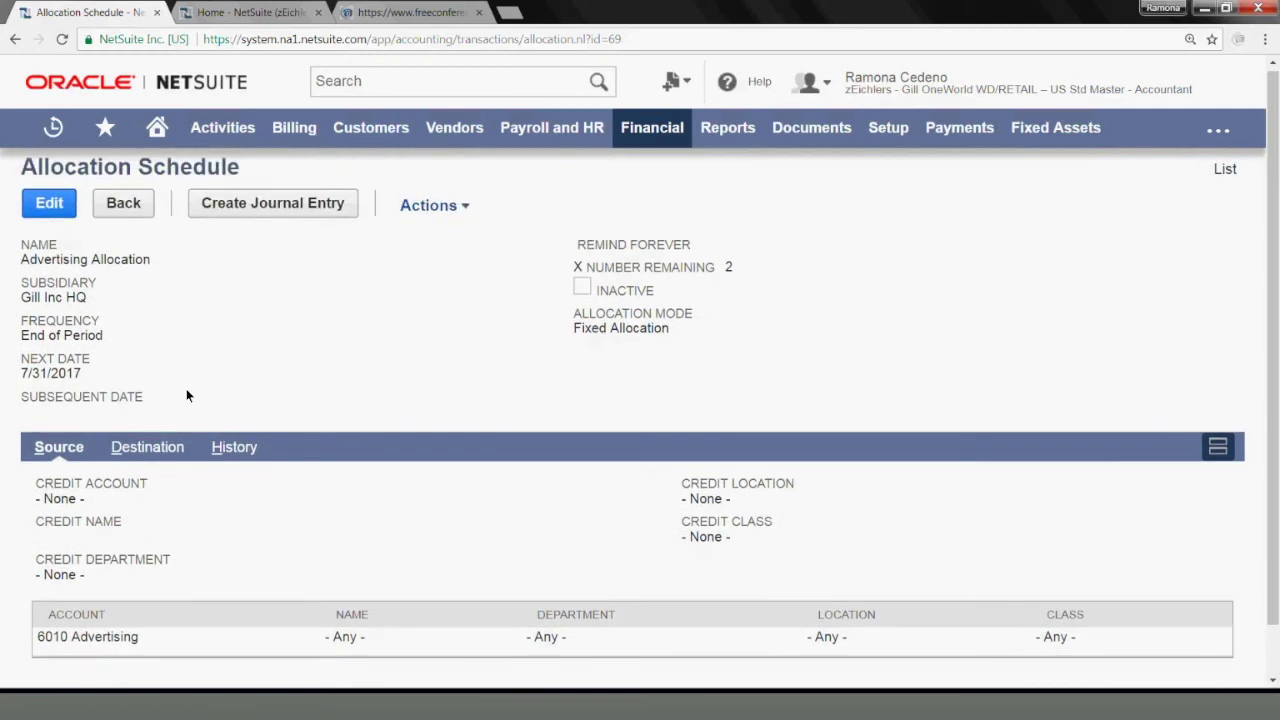
click(236, 446)
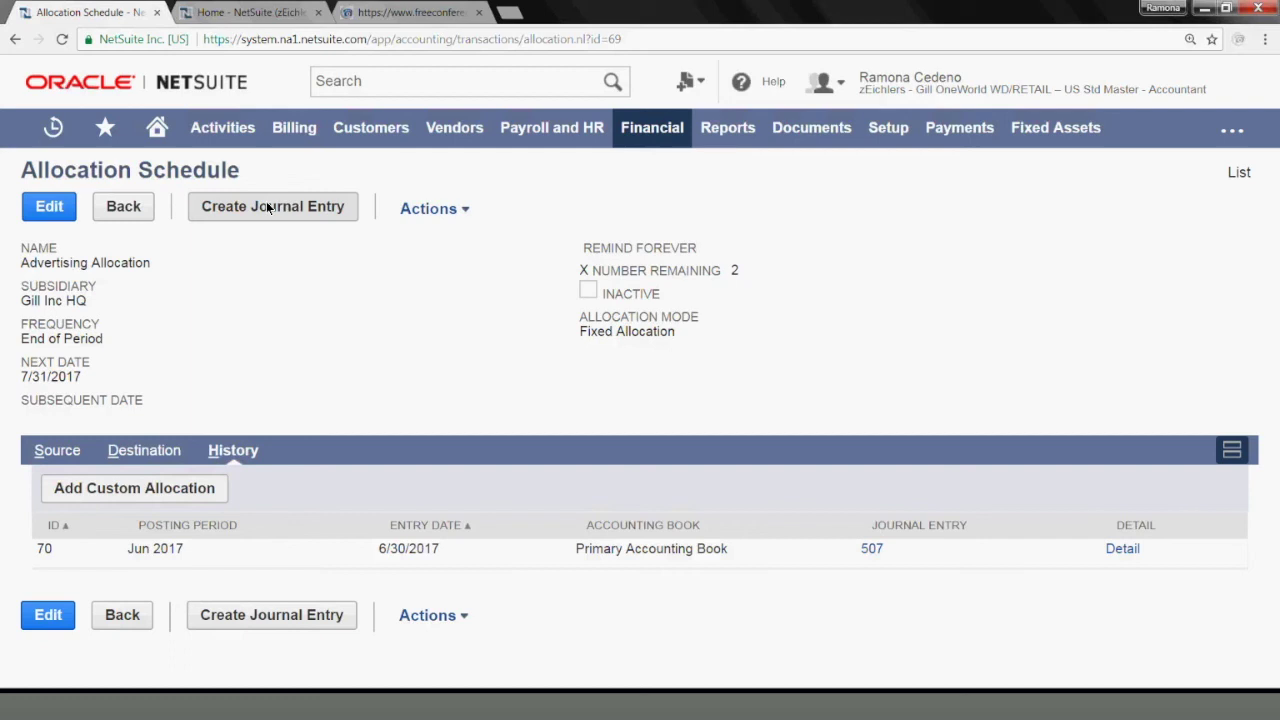
click(59, 450)
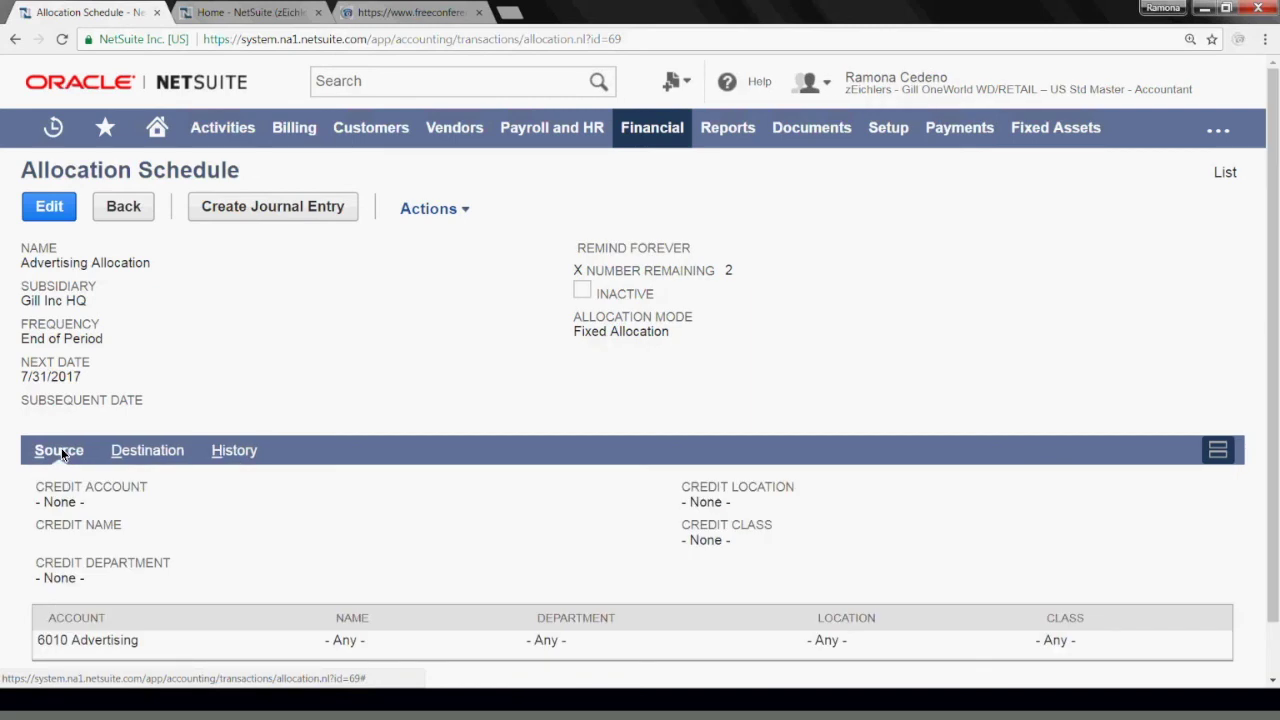